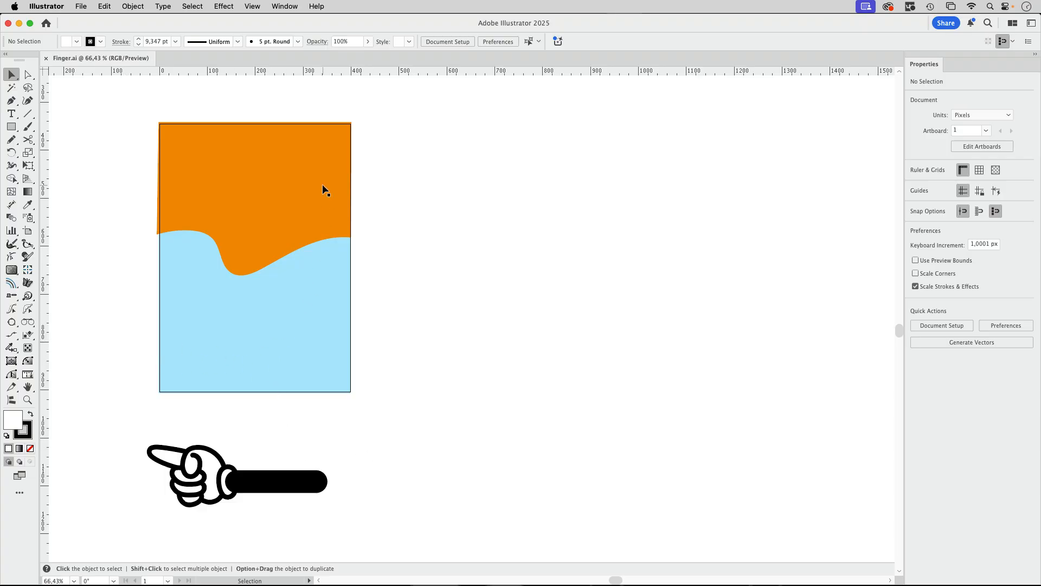
# Show the transparency grid to check which areas of the pointing hand have no fill
pyautogui.hscroll(-3, 502, 372)
pyautogui.scroll(-2, 502, 372)
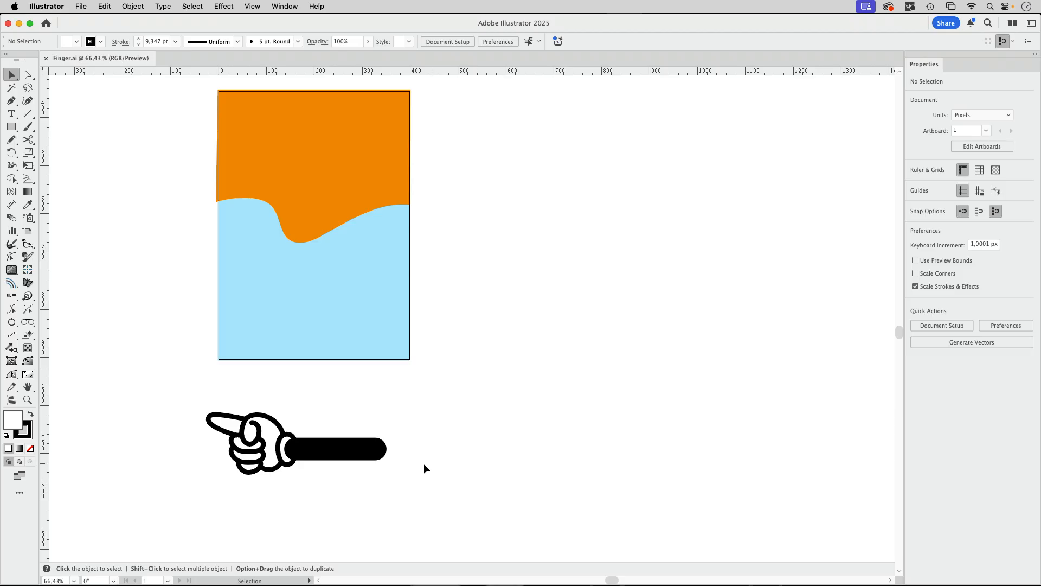
pyautogui.moveTo(332, 470); pyautogui.dragTo(446, 467)
pyautogui.moveTo(228, 470); pyautogui.dragTo(359, 438)
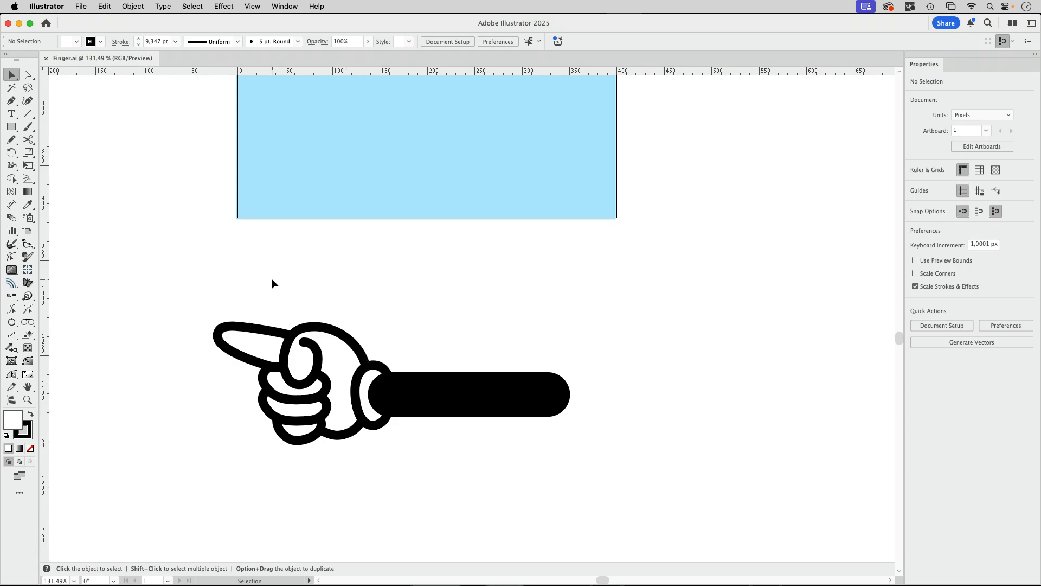
pyautogui.click(257, 6)
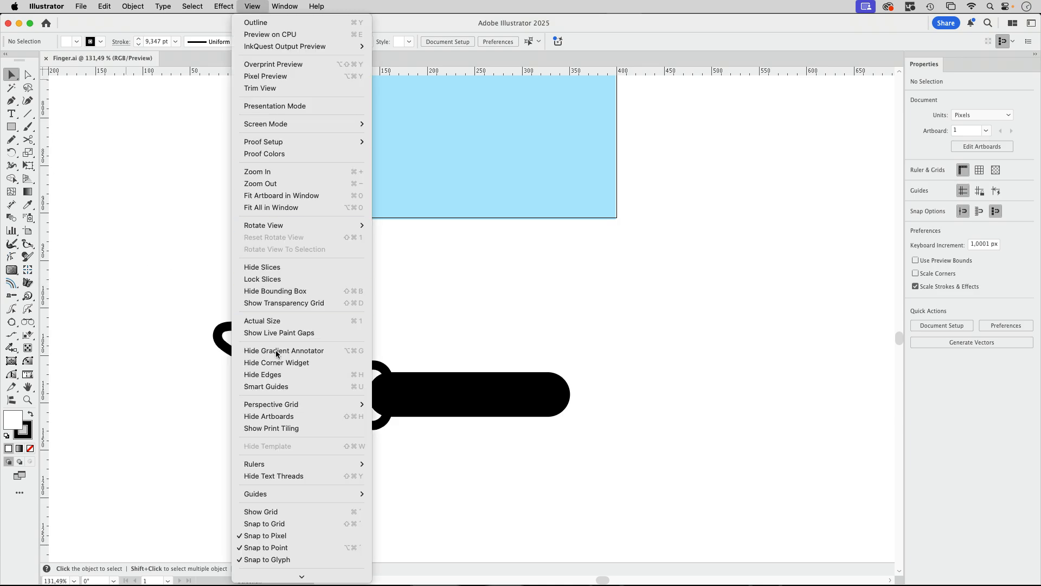
pyautogui.click(279, 303)
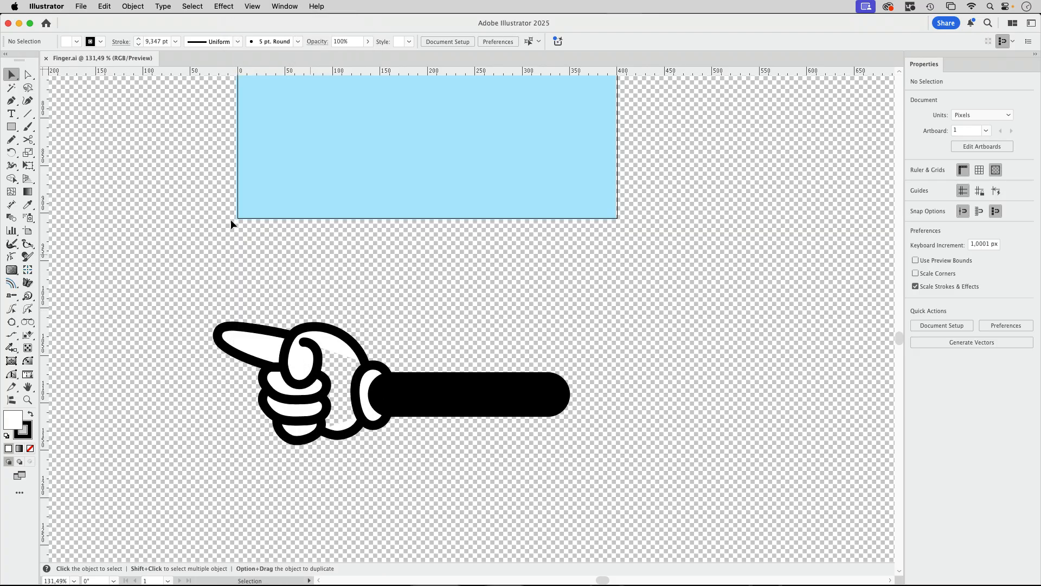
# Draw an ellipse about 83 × 103 px over the unfilled palm of the hand
pyautogui.click(11, 126)
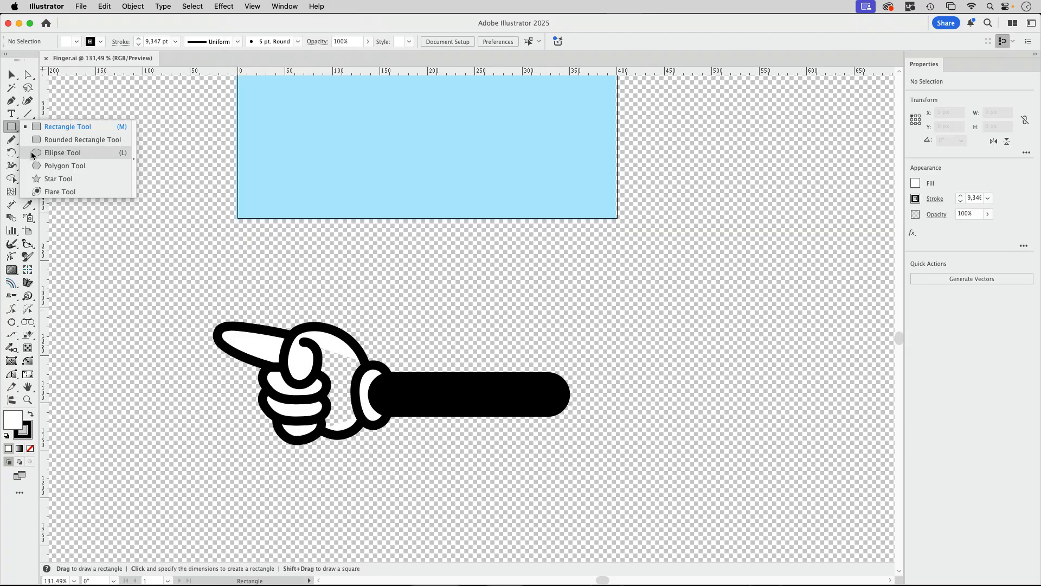
pyautogui.click(32, 154)
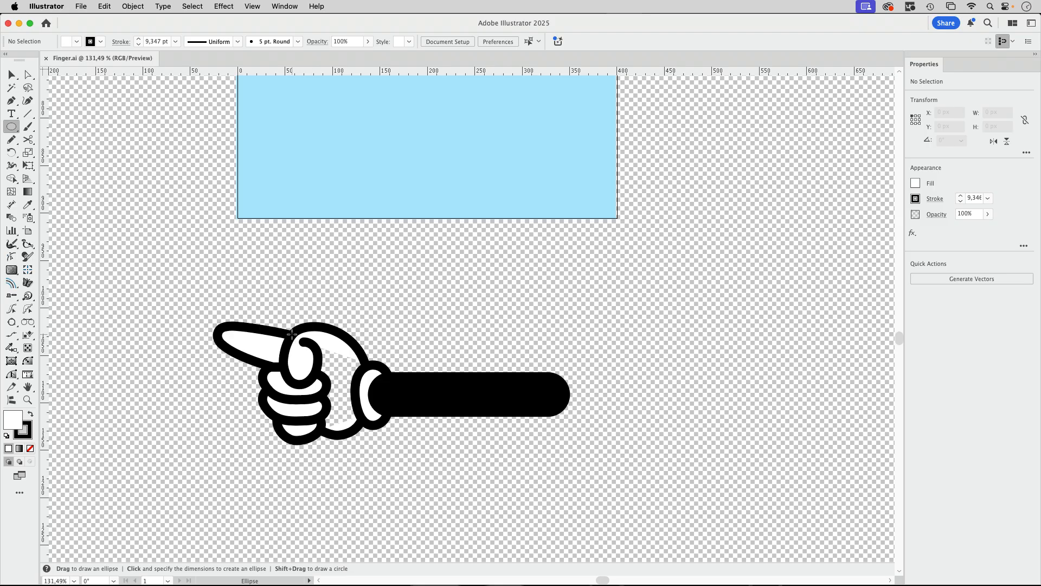
pyautogui.moveTo(306, 350); pyautogui.dragTo(368, 432)
pyautogui.press('v')
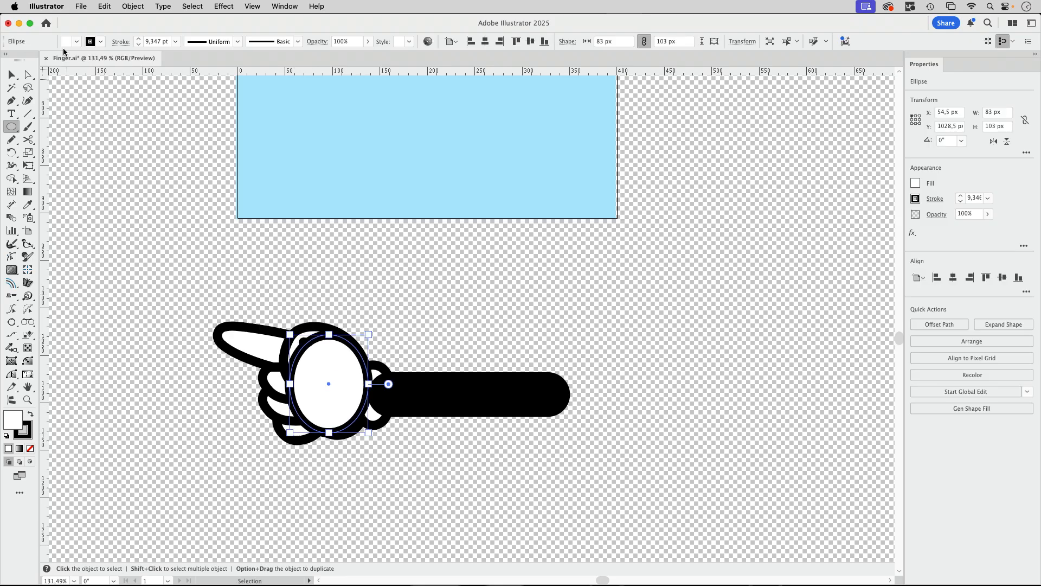
# Remove the white ellipse's stroke and send it to the back, behind the hand's outlines
pyautogui.click(101, 42)
pyautogui.click(7, 81)
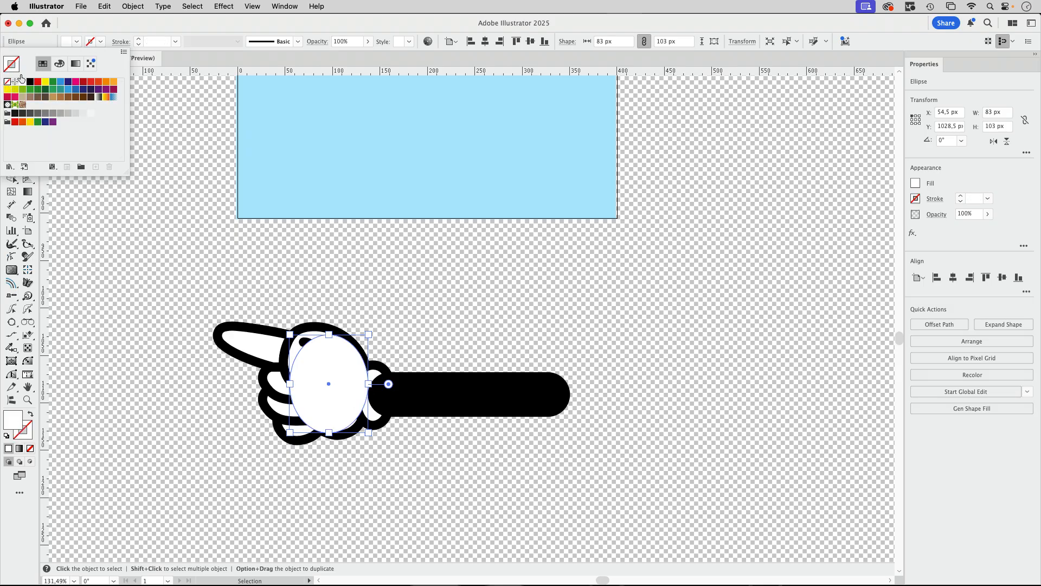
pyautogui.click(77, 26)
pyautogui.click(13, 78)
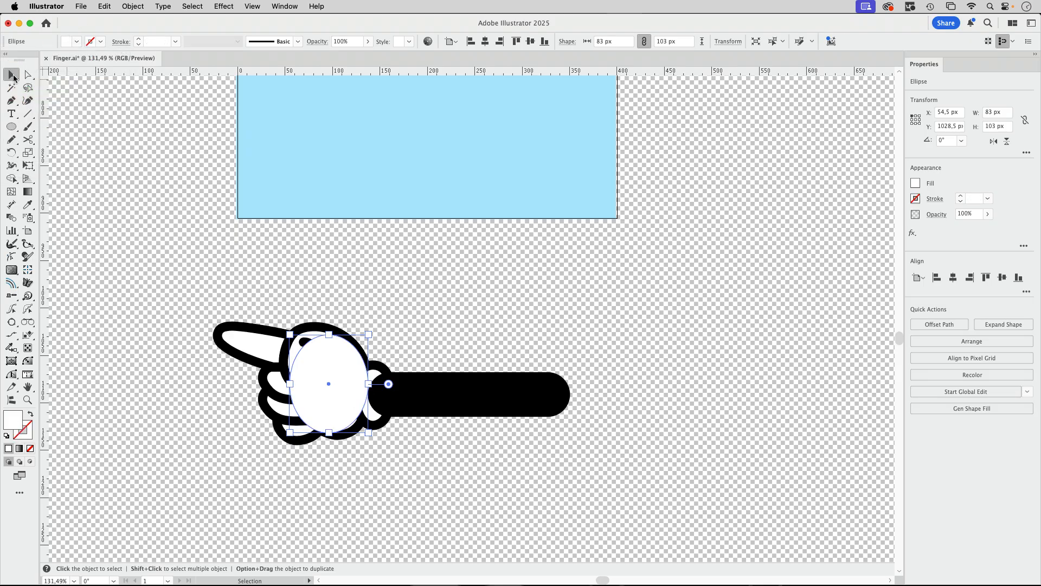
pyautogui.click(142, 7)
pyautogui.moveTo(142, 34)
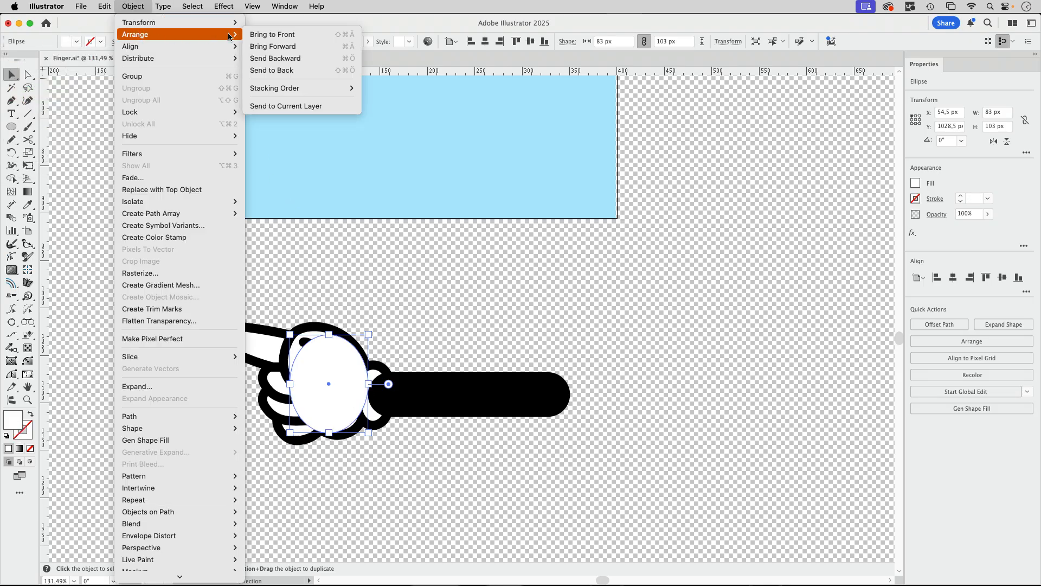
pyautogui.click(273, 71)
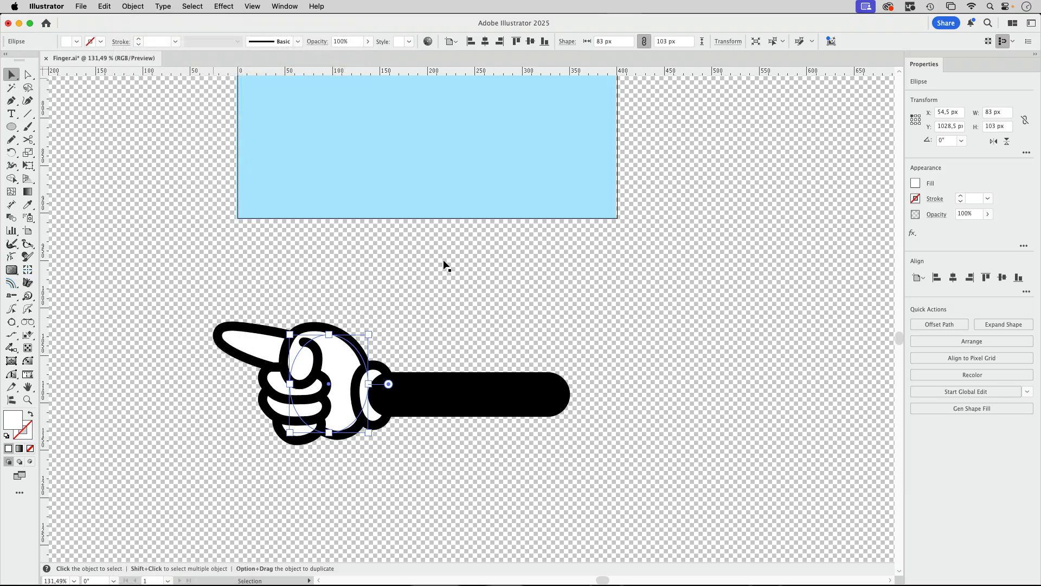
pyautogui.click(457, 312)
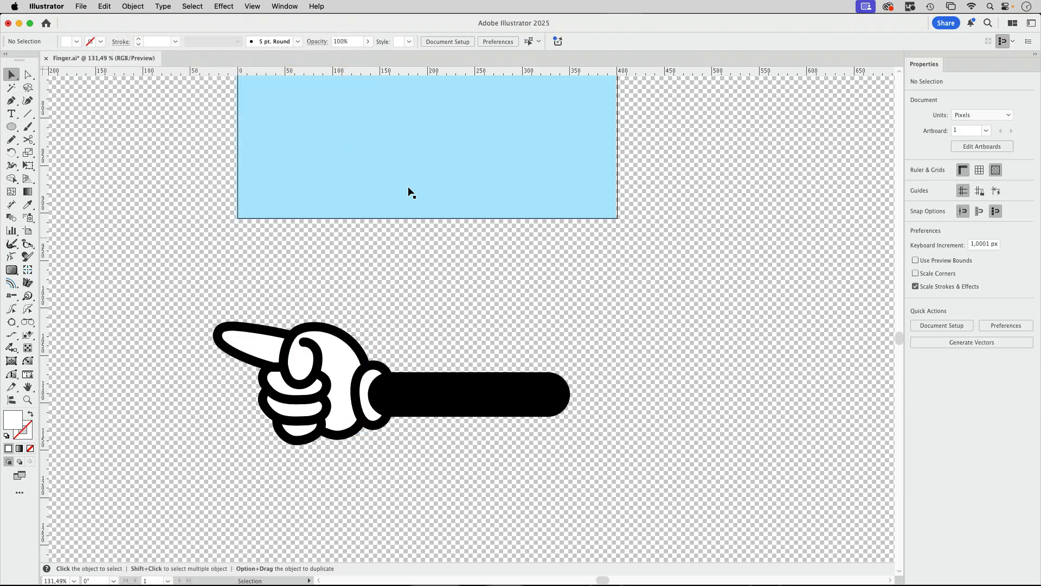
# Hide the transparency grid
pyautogui.click(252, 7)
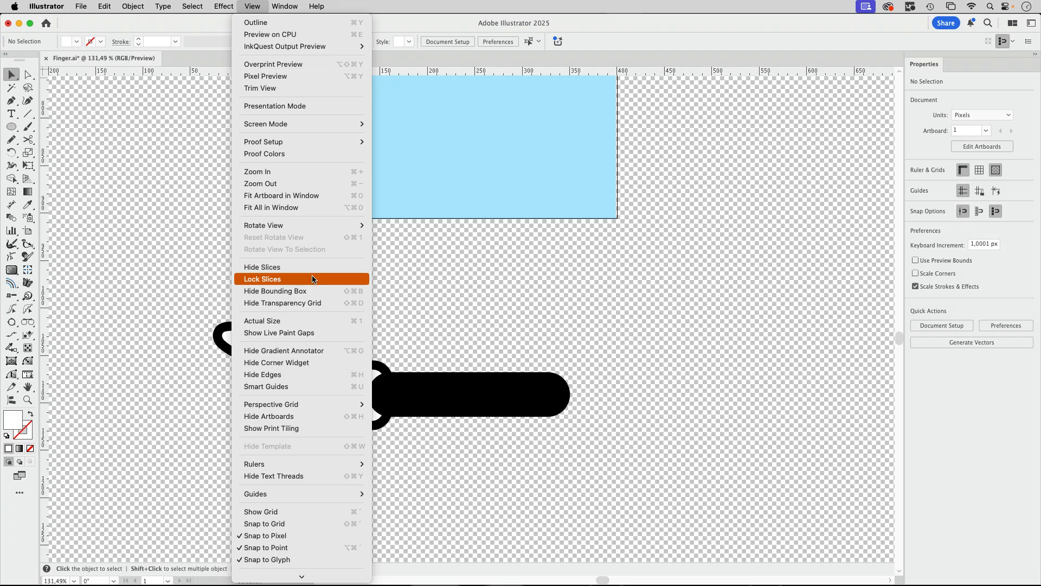
pyautogui.click(313, 302)
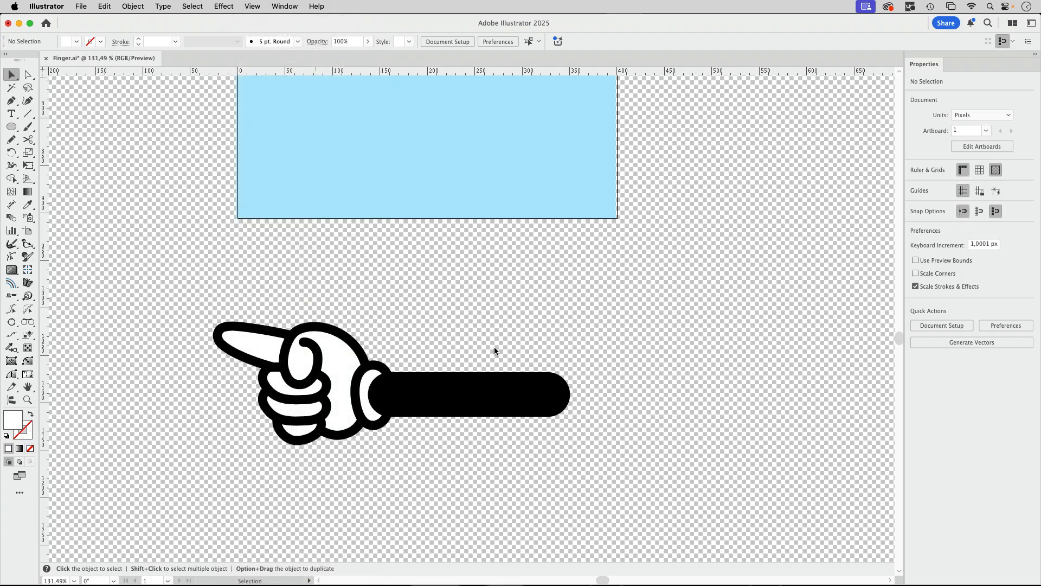
# Give the front copy of the arm's thick black line a red stroke
pyautogui.moveTo(511, 456); pyautogui.dragTo(430, 415)
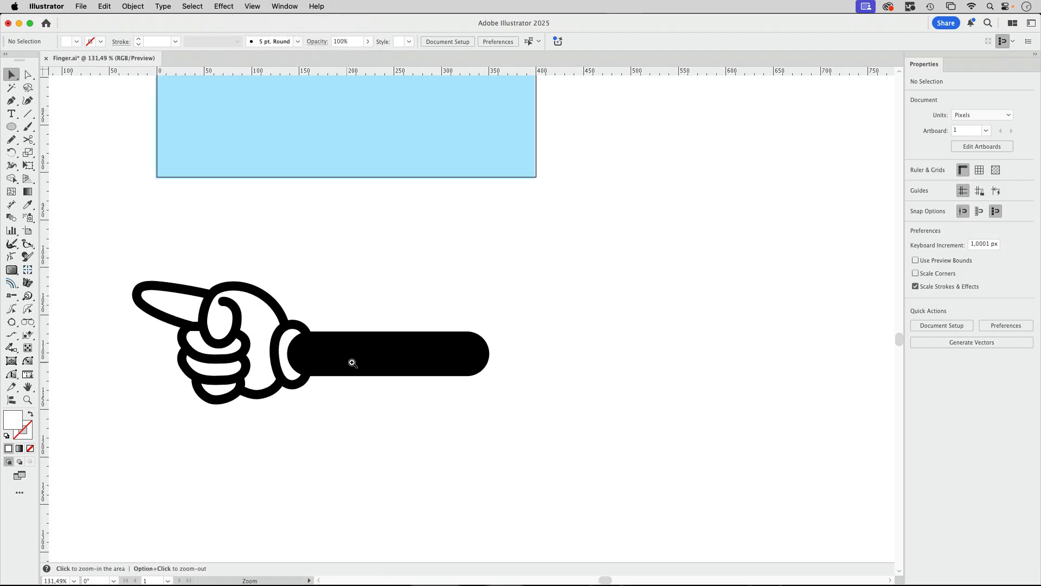
pyautogui.moveTo(352, 363); pyautogui.dragTo(444, 382)
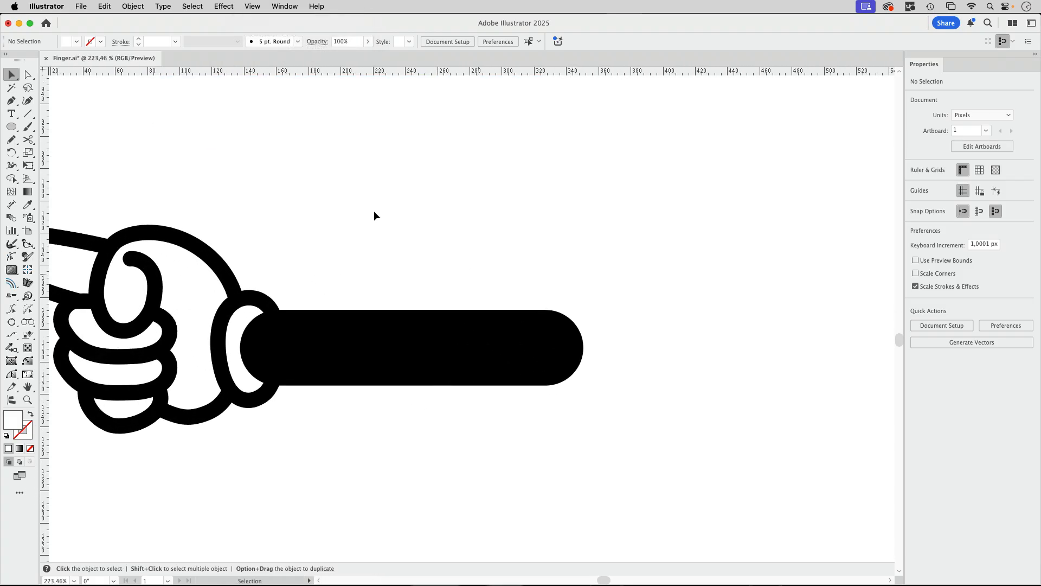
pyautogui.click(27, 115)
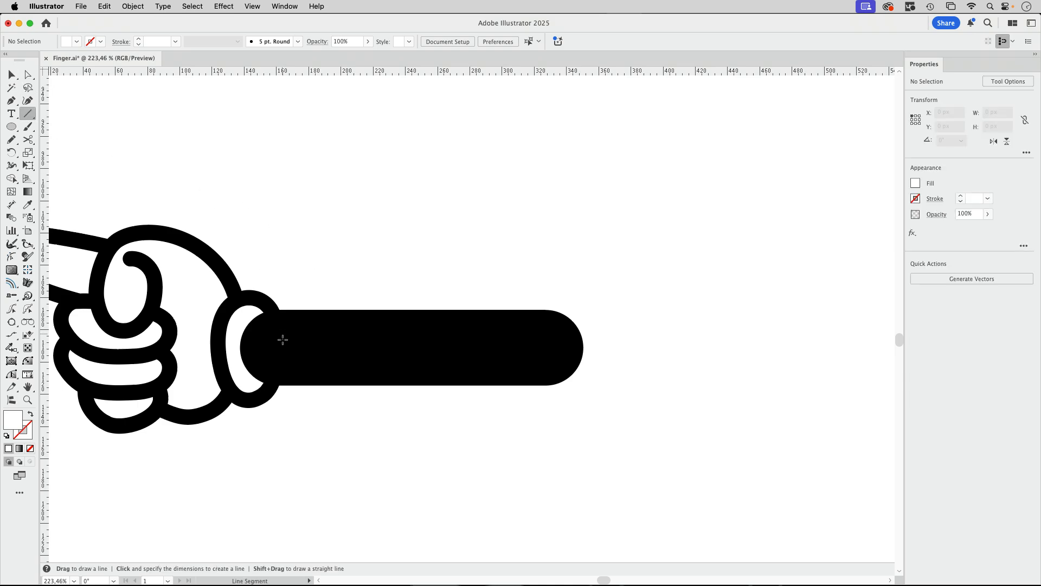
pyautogui.click(12, 74)
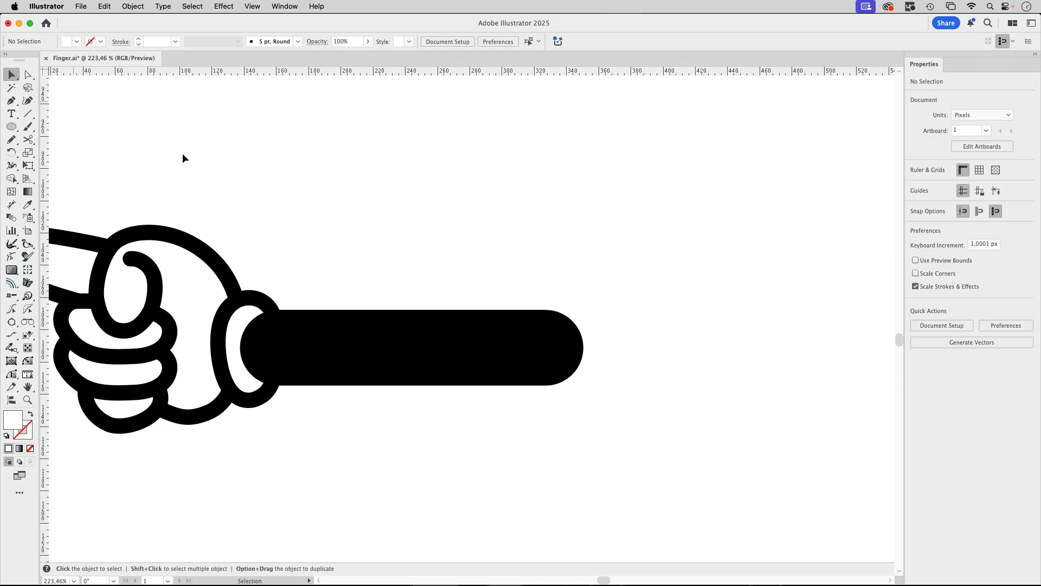
pyautogui.click(402, 353)
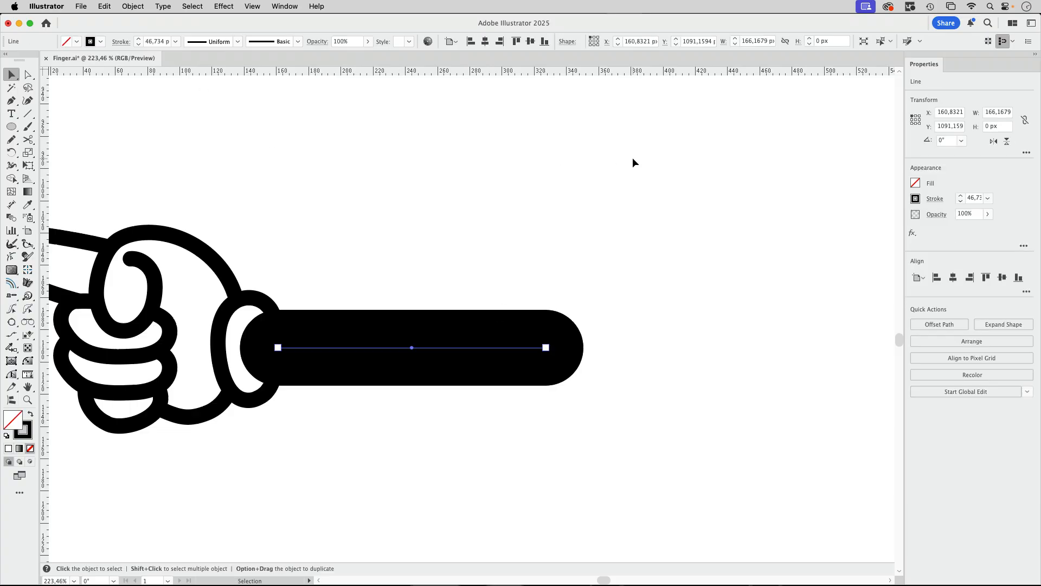
pyautogui.click(934, 199)
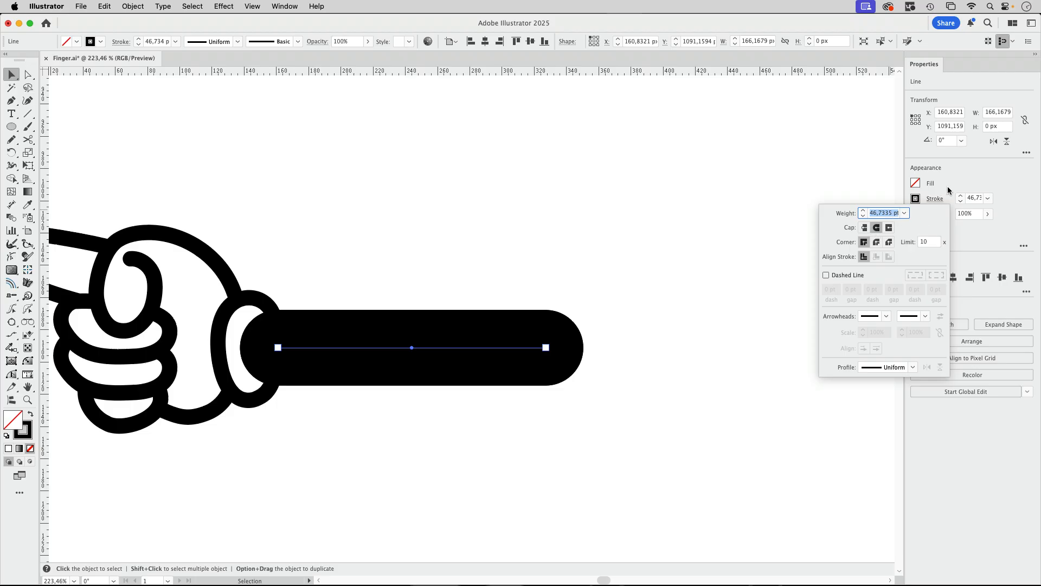
pyautogui.click(947, 187)
pyautogui.click(915, 199)
pyautogui.click(830, 241)
# Give the red line butt caps and a 12 pt dashed stroke that preserves exact dash lengths
pyautogui.click(934, 198)
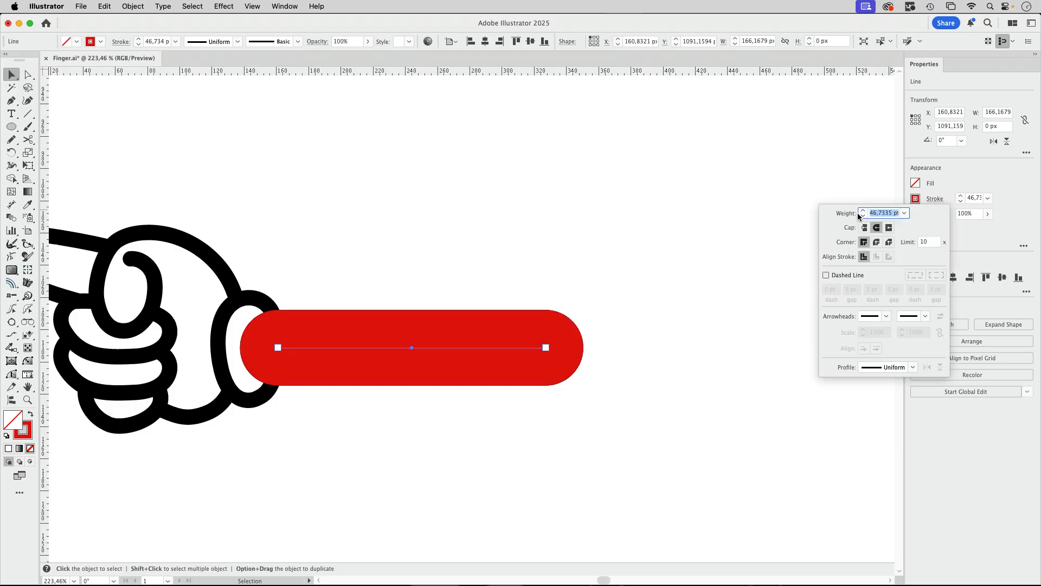
pyautogui.click(864, 227)
pyautogui.click(852, 274)
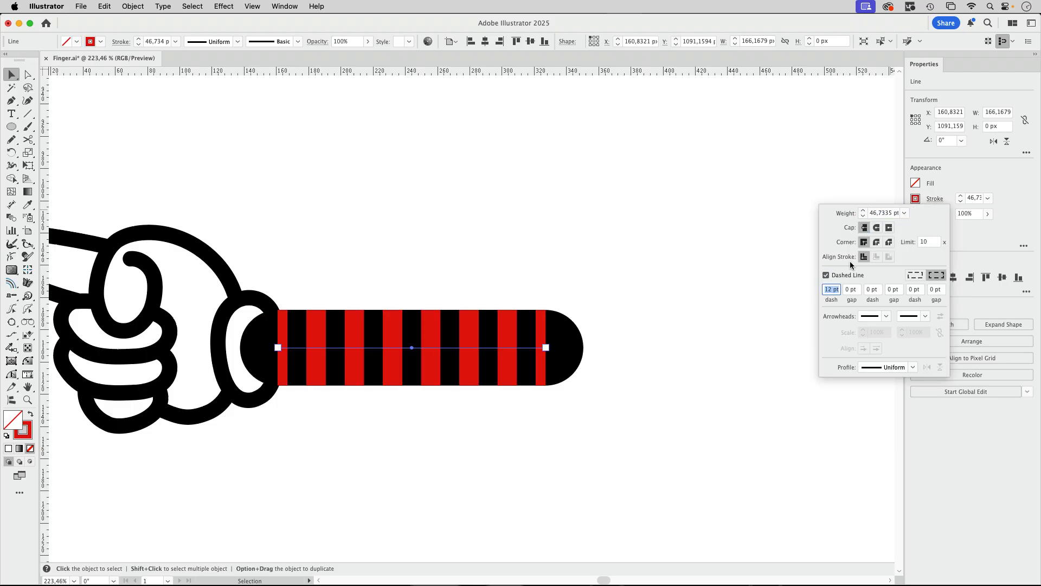
pyautogui.click(915, 276)
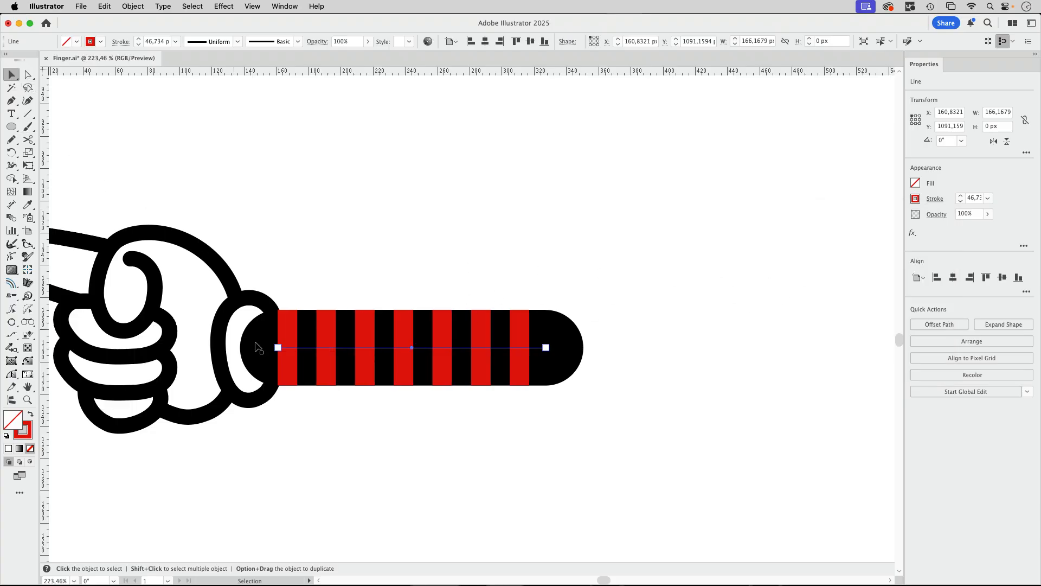
# Shorten the dashed red line from both ends, moving its anchor at the rounded arm end to about X 318 px
pyautogui.moveTo(279, 348); pyautogui.dragTo(280, 349)
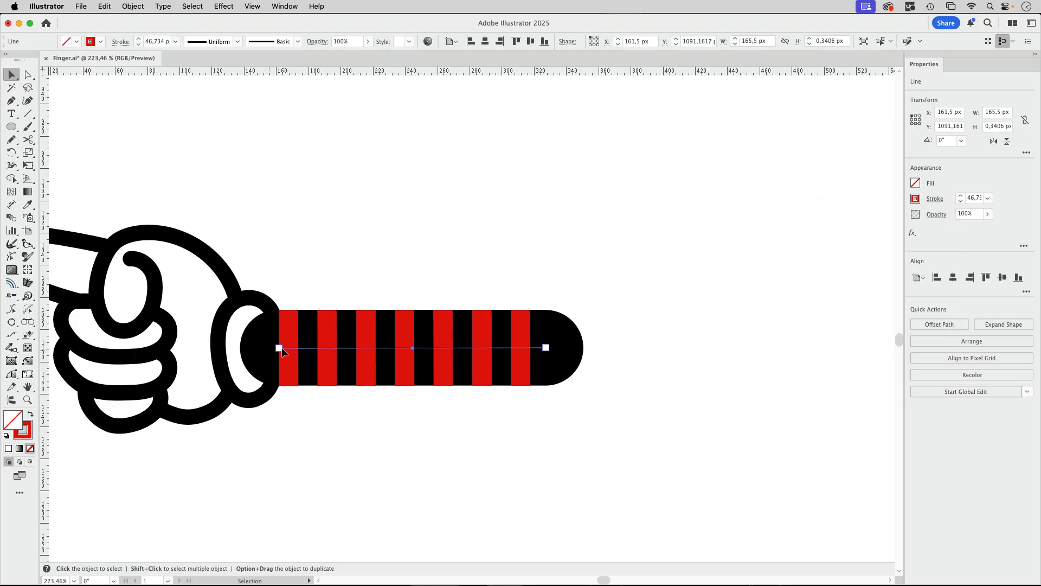
pyautogui.click(30, 75)
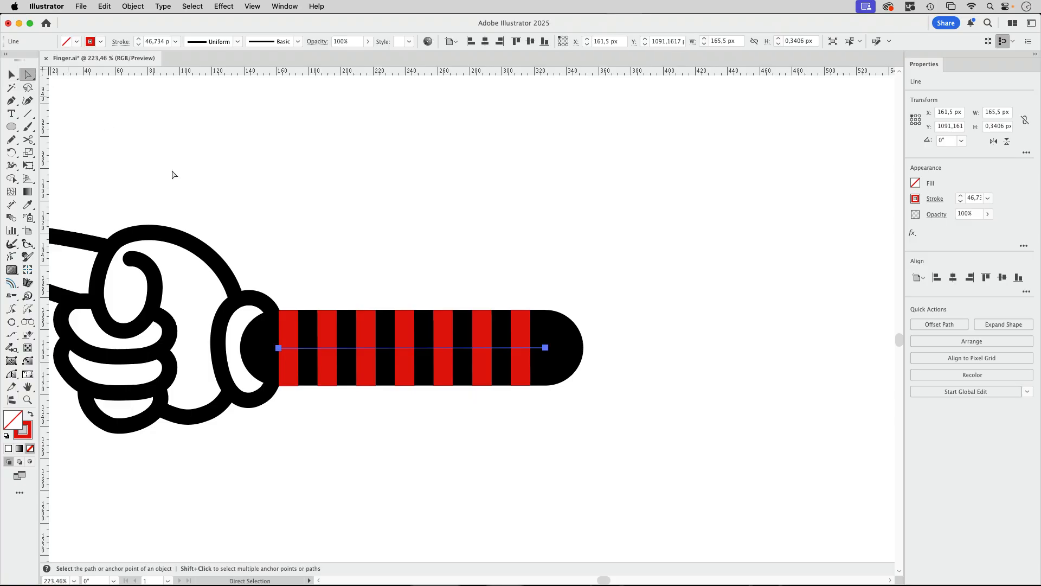
pyautogui.click(278, 348)
pyautogui.moveTo(279, 348); pyautogui.dragTo(296, 349)
pyautogui.moveTo(546, 348); pyautogui.dragTo(531, 348)
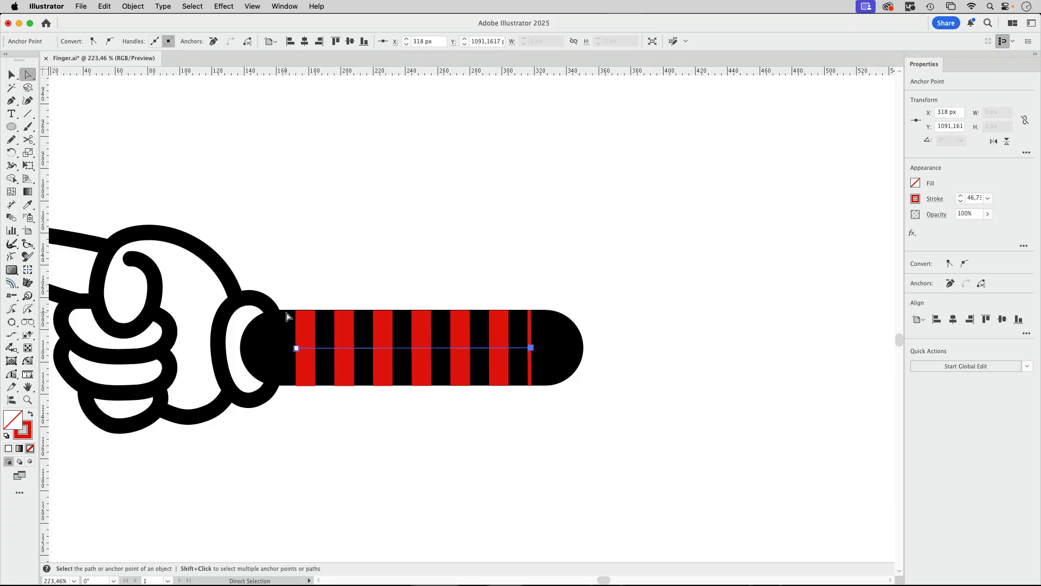
pyautogui.click(434, 267)
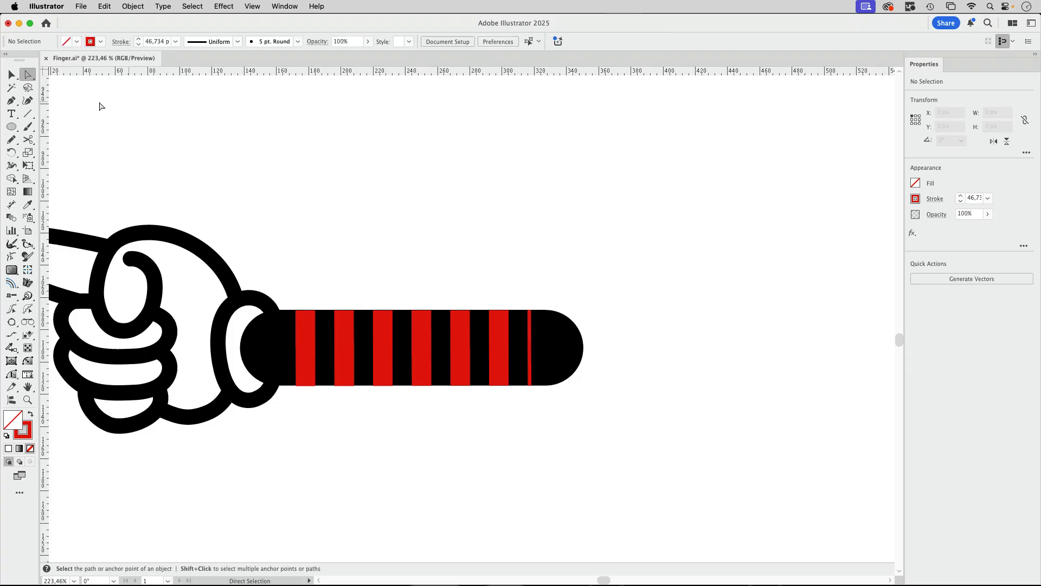
# Draw a horizontal line about 167 px long along the arm's upper edge and turn off its dashes
pyautogui.click(27, 114)
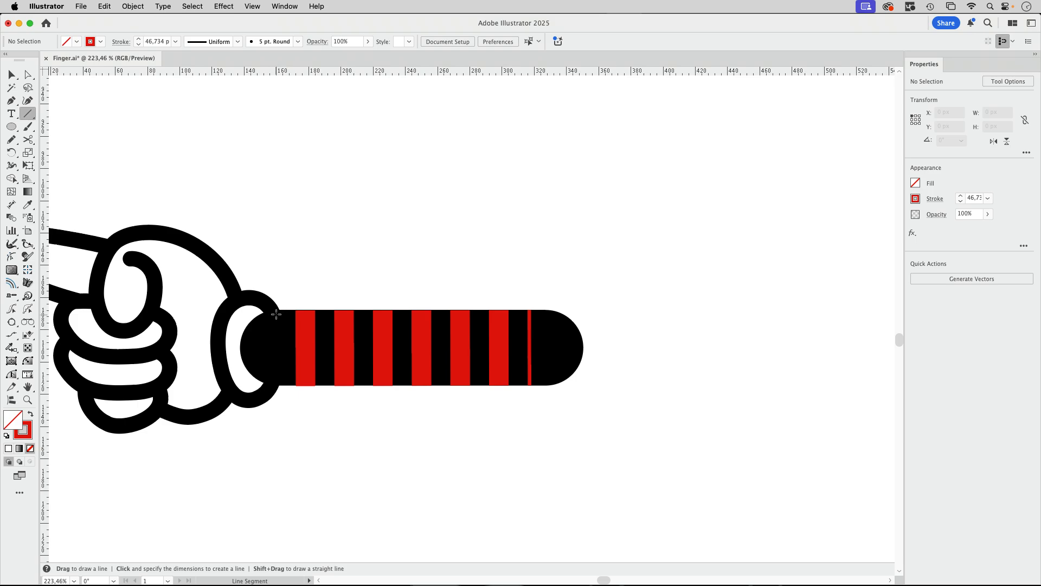
pyautogui.moveTo(273, 314); pyautogui.dragTo(543, 314)
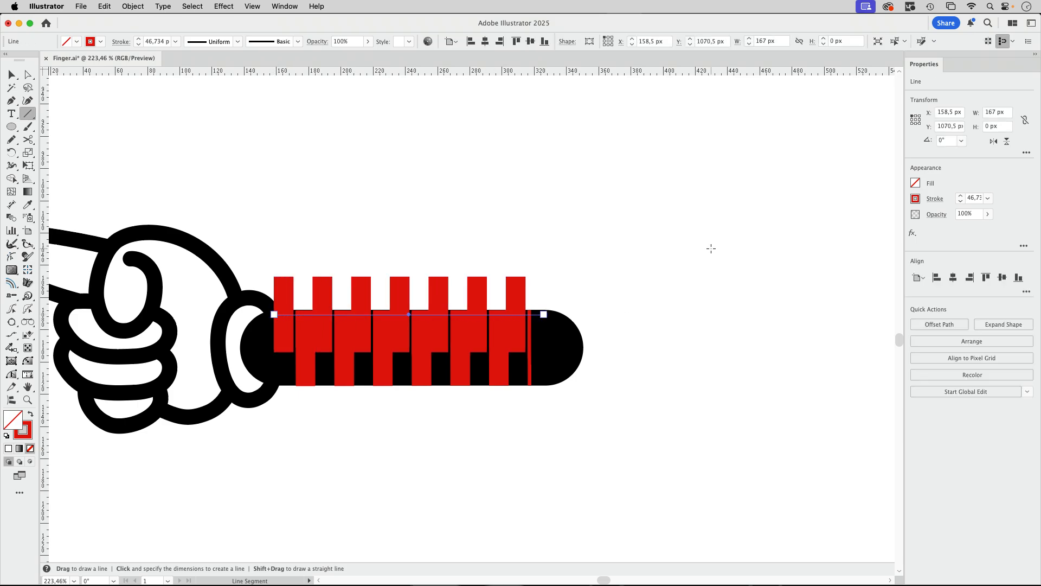
pyautogui.click(940, 196)
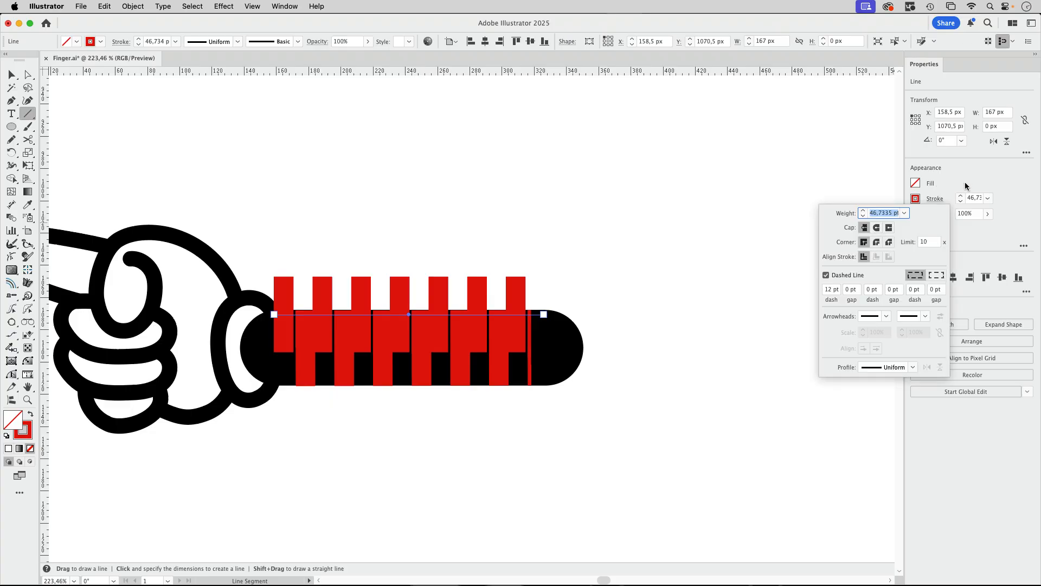
pyautogui.click(855, 274)
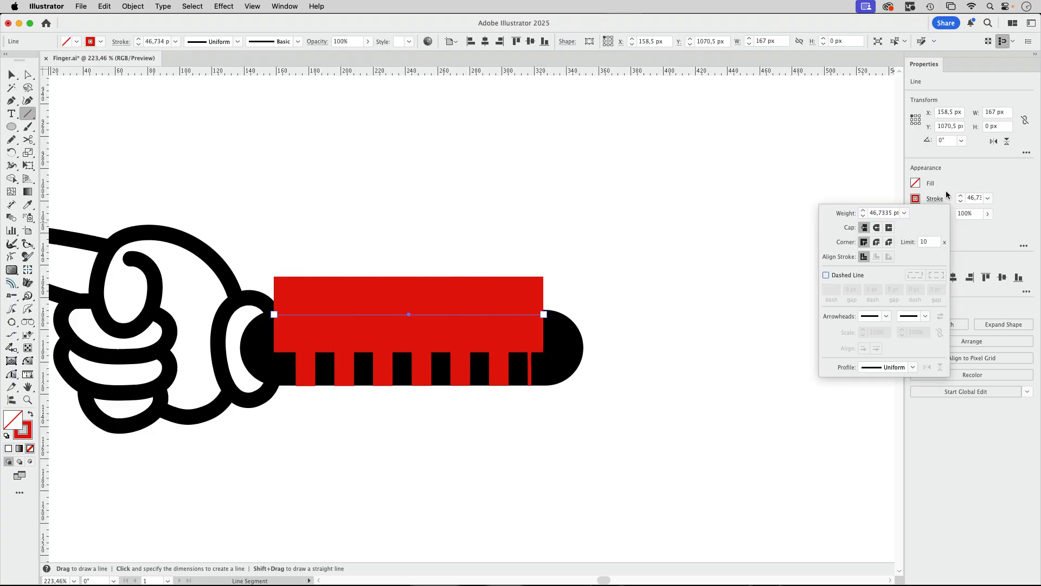
# Set the upper edge line's stroke to 5 pt and colour it black
pyautogui.click(988, 198)
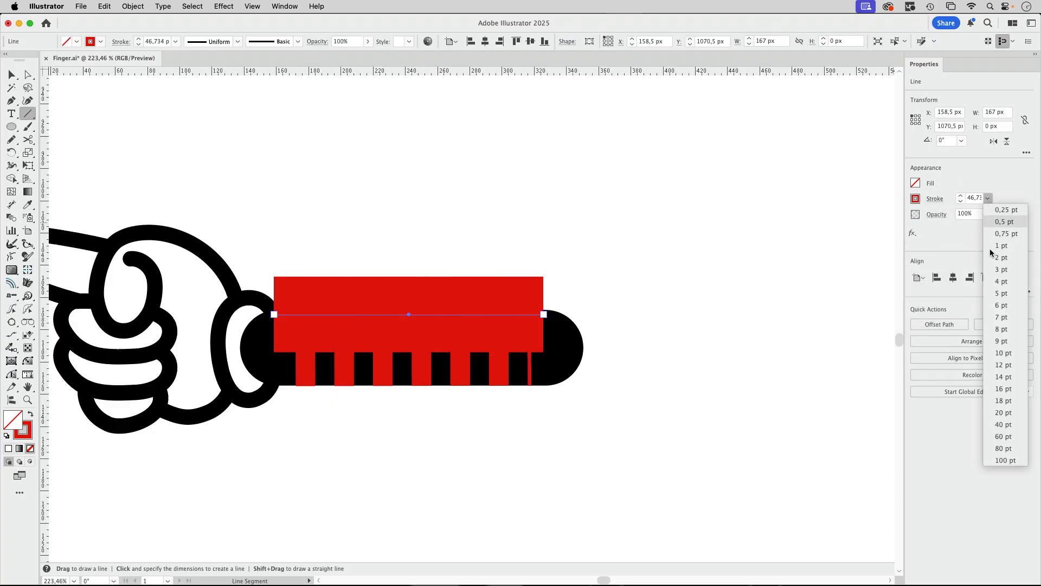
pyautogui.click(1001, 293)
pyautogui.click(931, 200)
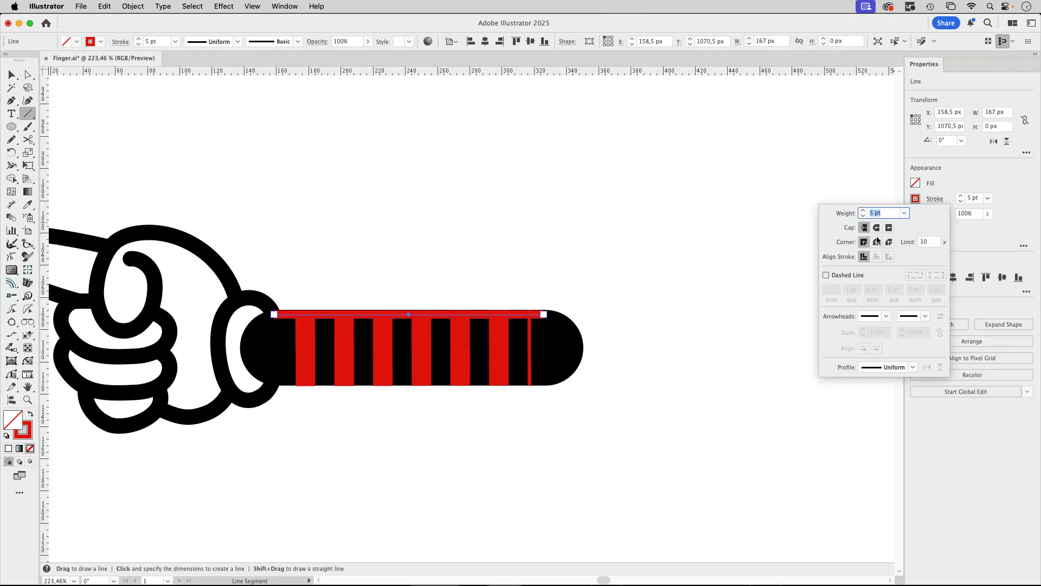
pyautogui.click(916, 199)
pyautogui.click(916, 200)
pyautogui.click(818, 239)
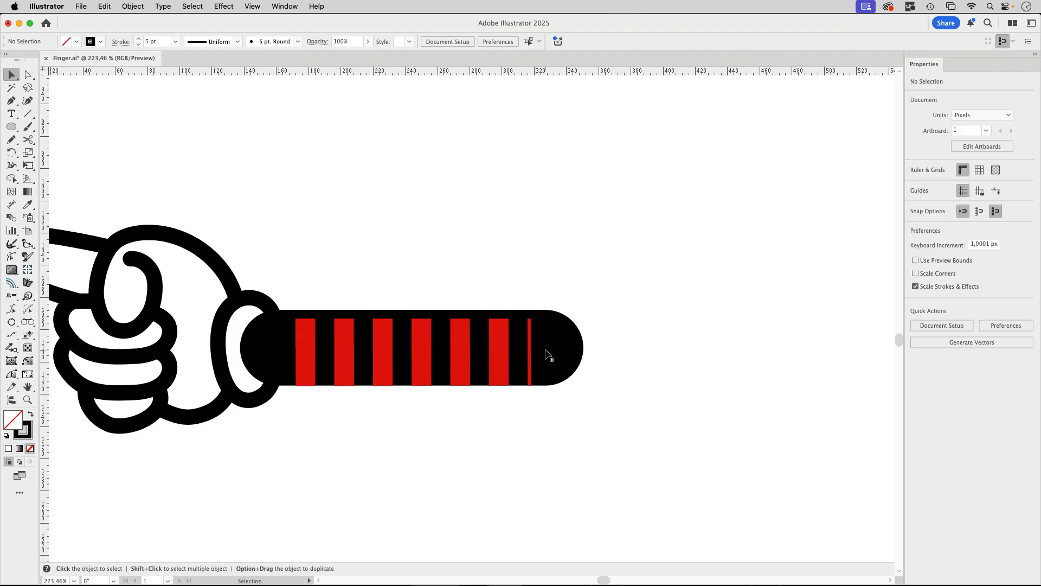
# Change the stroke colour of the thick black arm line behind the red stripes to white
pyautogui.click(548, 355)
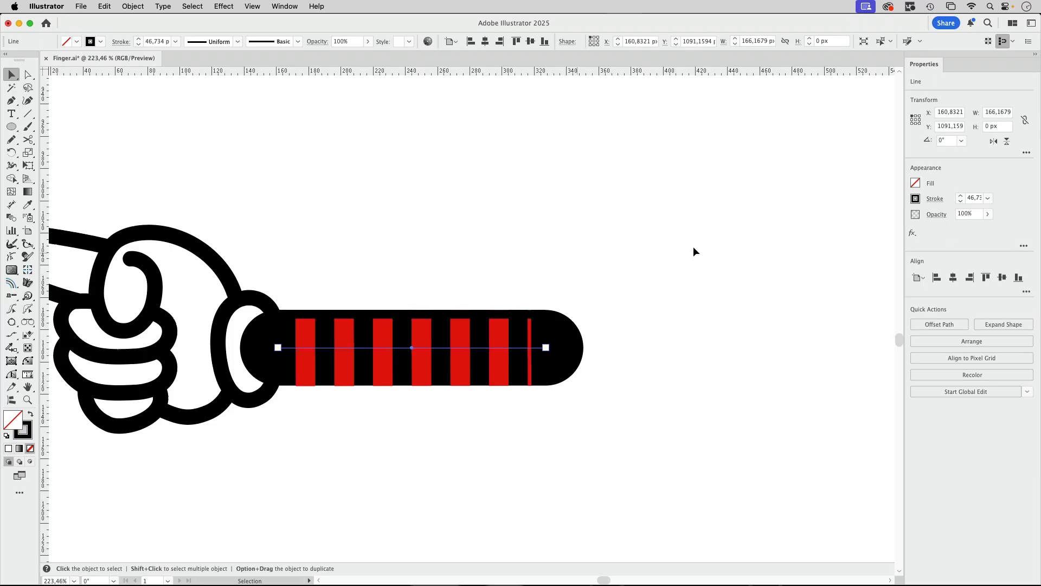
pyautogui.click(916, 199)
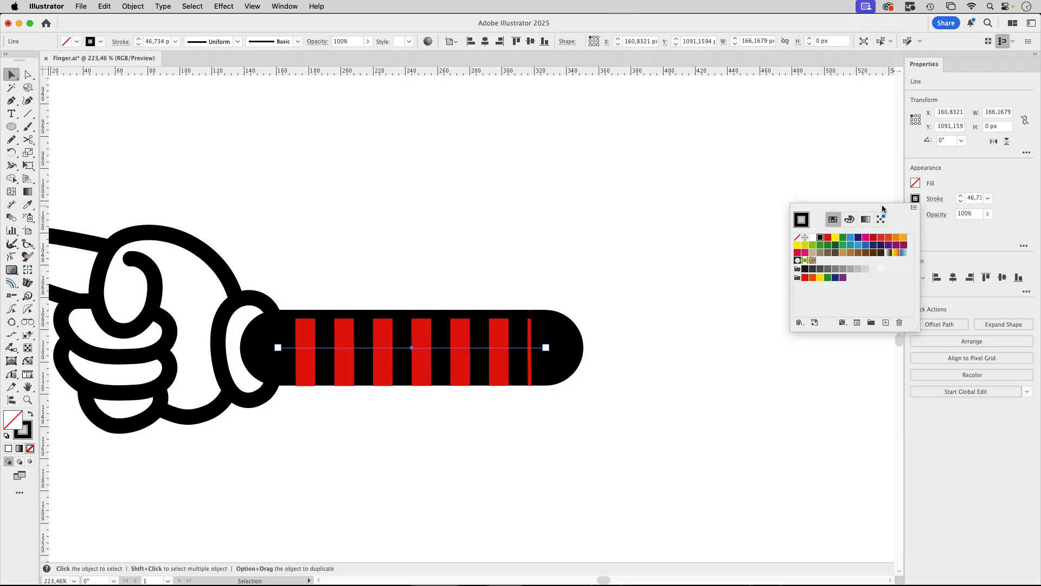
pyautogui.click(812, 238)
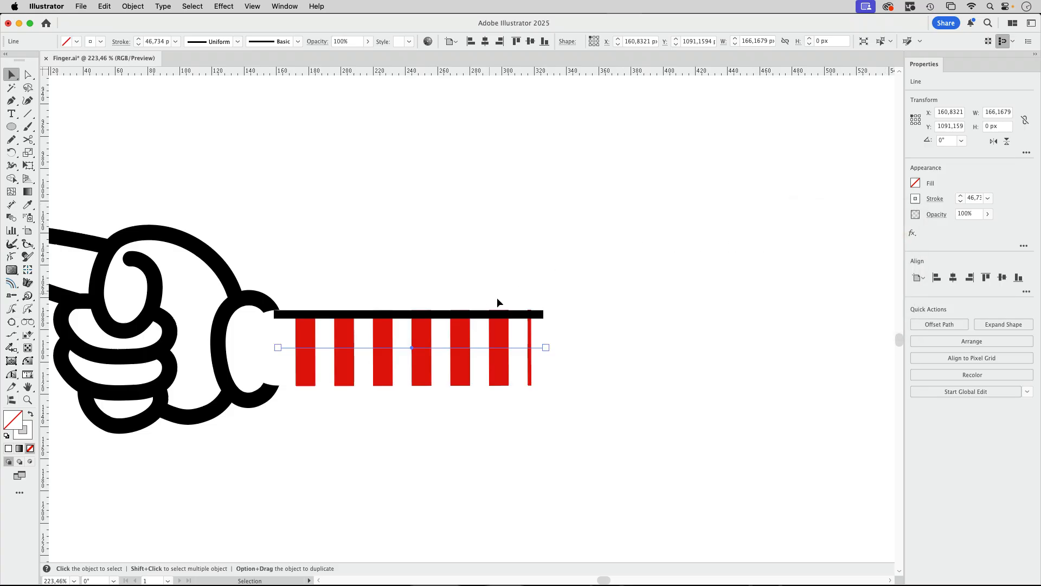
# Duplicate the black upper edge line onto the arm's lower edge and set both edge lines to an 8 pt stroke
pyautogui.click(516, 315)
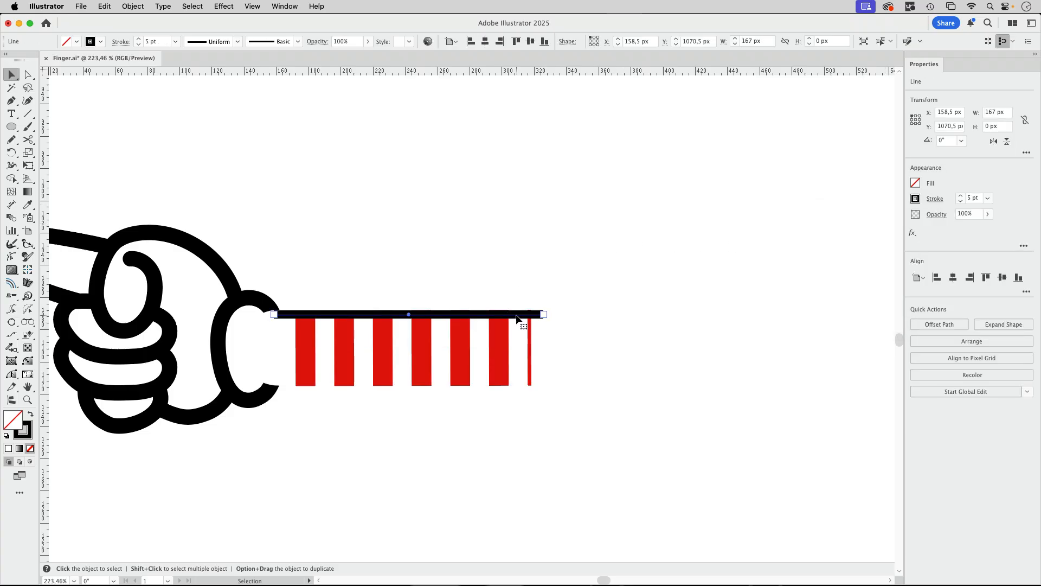
pyautogui.keyDown('alt'); pyautogui.keyDown('shift'); pyautogui.moveTo(516, 318); pyautogui.dragTo(511, 386); pyautogui.keyUp('shift'); pyautogui.keyUp('alt')
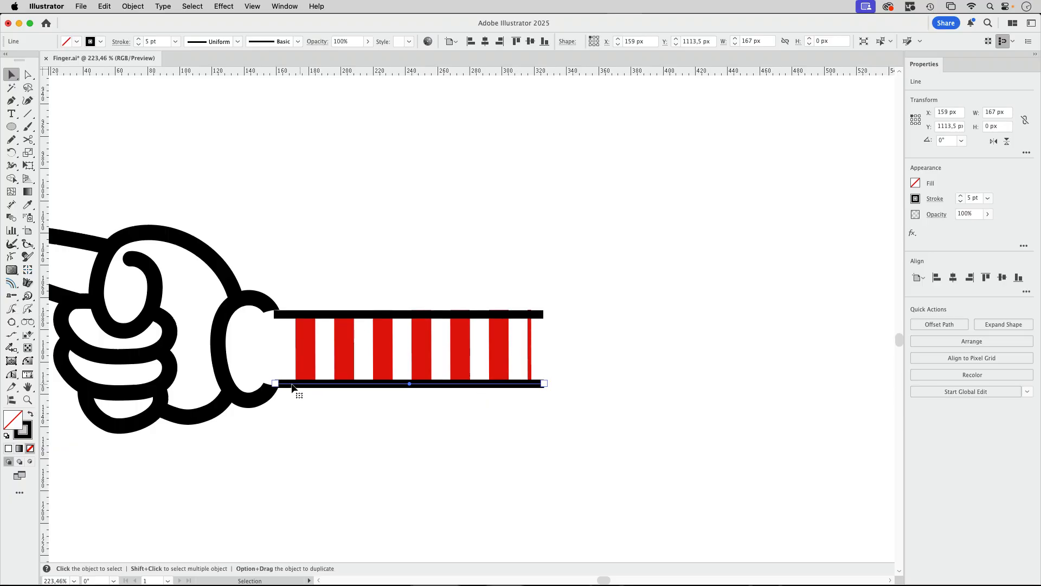
pyautogui.keyDown('shift'); pyautogui.click(286, 315); pyautogui.keyUp('shift')
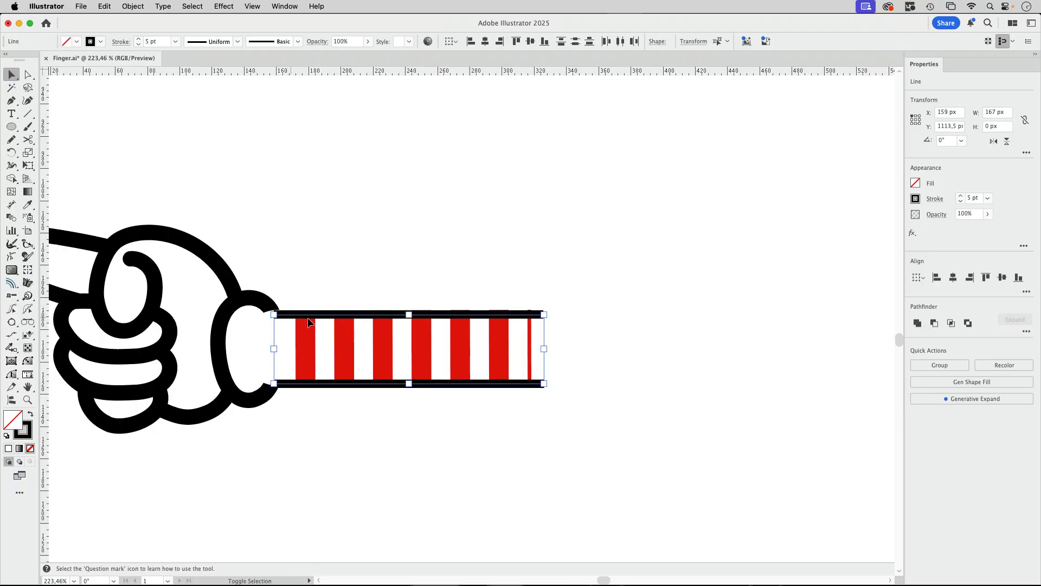
pyautogui.click(961, 196)
pyautogui.click(960, 196)
pyautogui.click(960, 196)
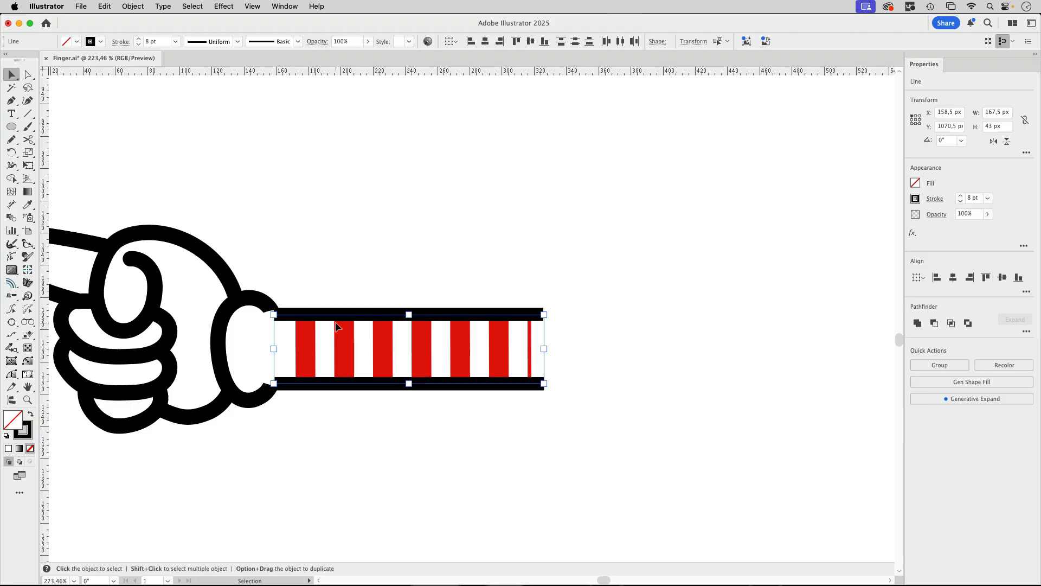
# Shift both black edge lines 10 px horizontally toward the hand and give them round caps
pyautogui.moveTo(336, 324); pyautogui.dragTo(318, 317)
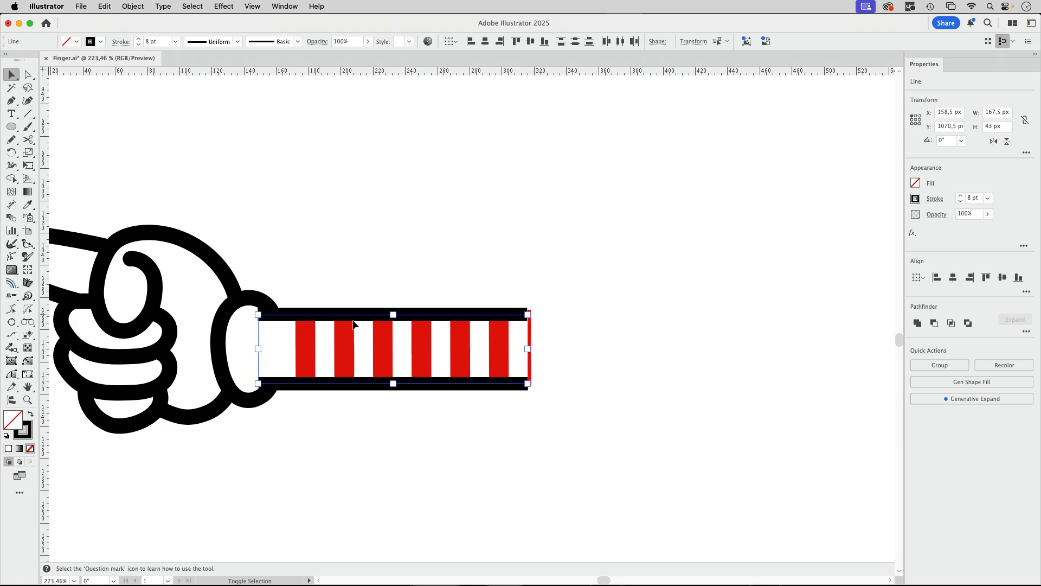
pyautogui.click(931, 201)
pyautogui.click(877, 228)
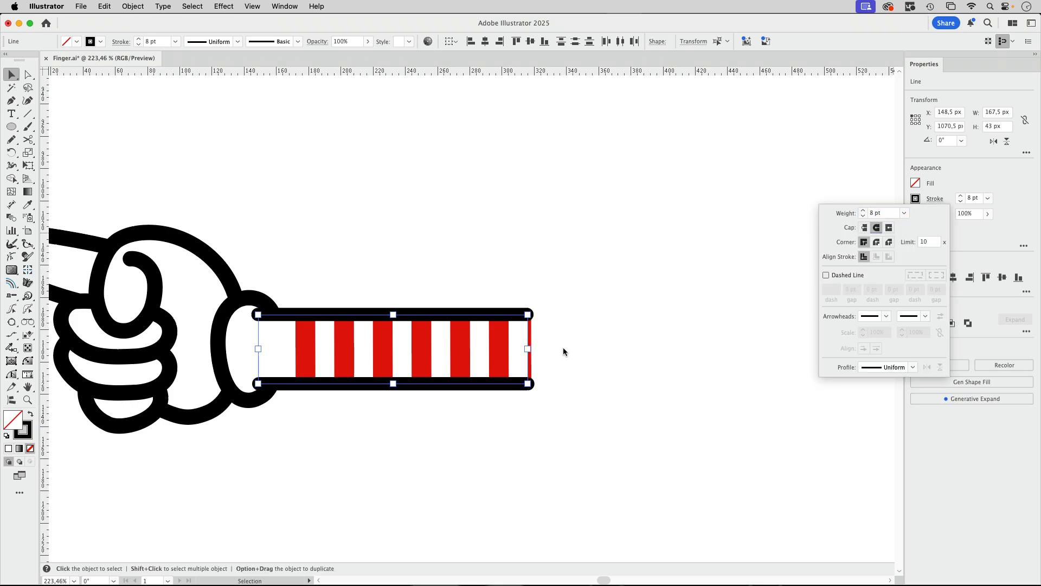
pyautogui.click(790, 257)
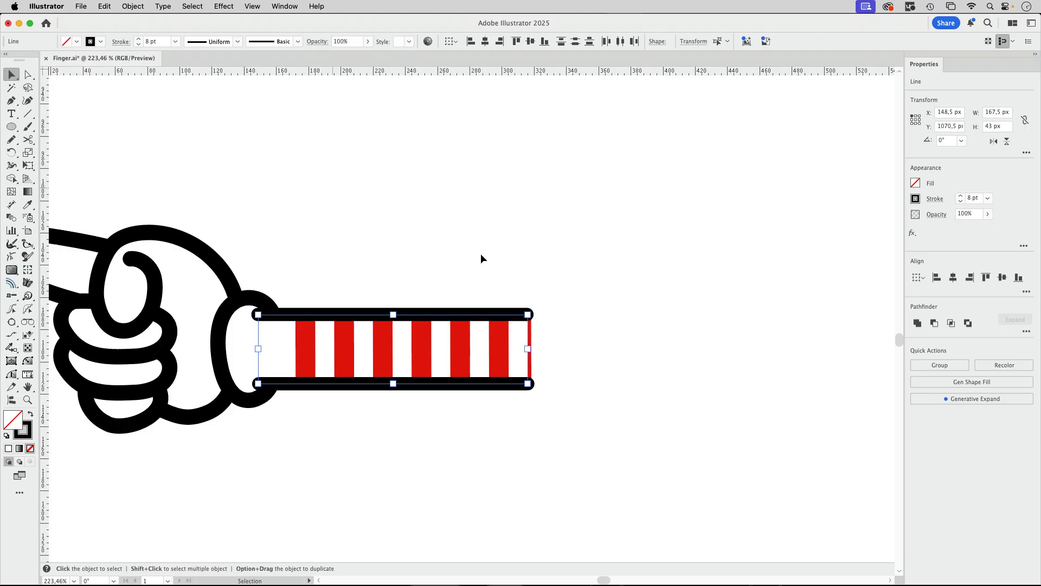
# Stretch both black edge lines outward at the open sleeve end and lengthen the dashed red line to complete its last stripe
pyautogui.moveTo(528, 348); pyautogui.dragTo(563, 349)
pyautogui.click(832, 240)
pyautogui.scroll(-3, 472, 420)
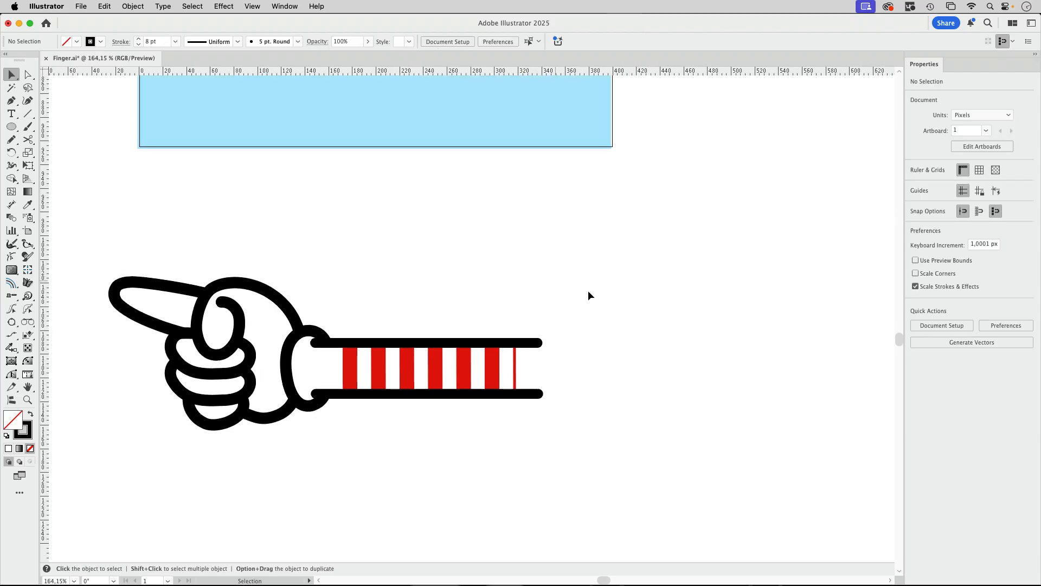
pyautogui.press('a')
pyautogui.click(515, 368)
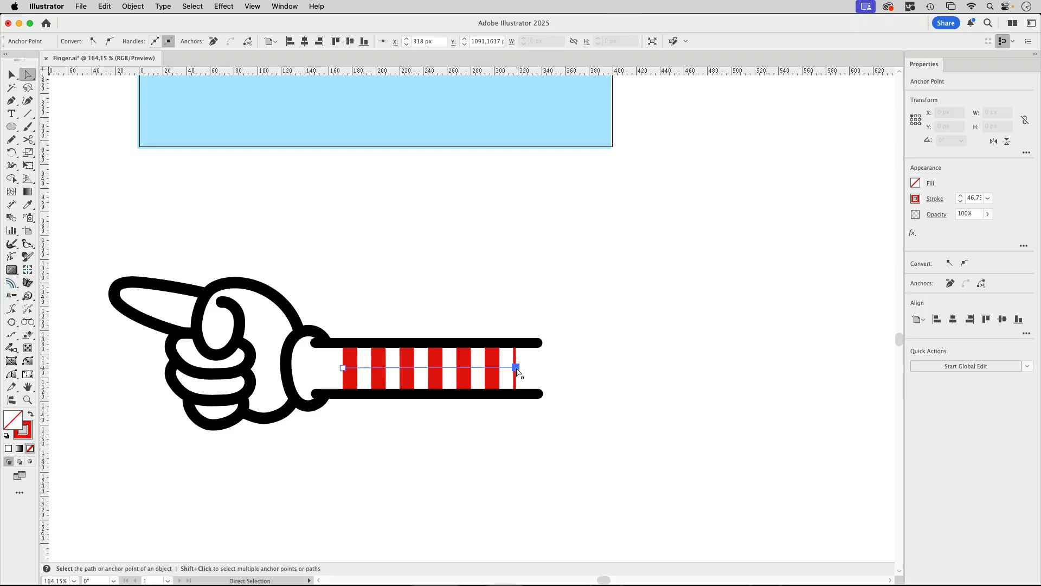
pyautogui.moveTo(515, 367); pyautogui.dragTo(528, 367)
pyautogui.click(663, 352)
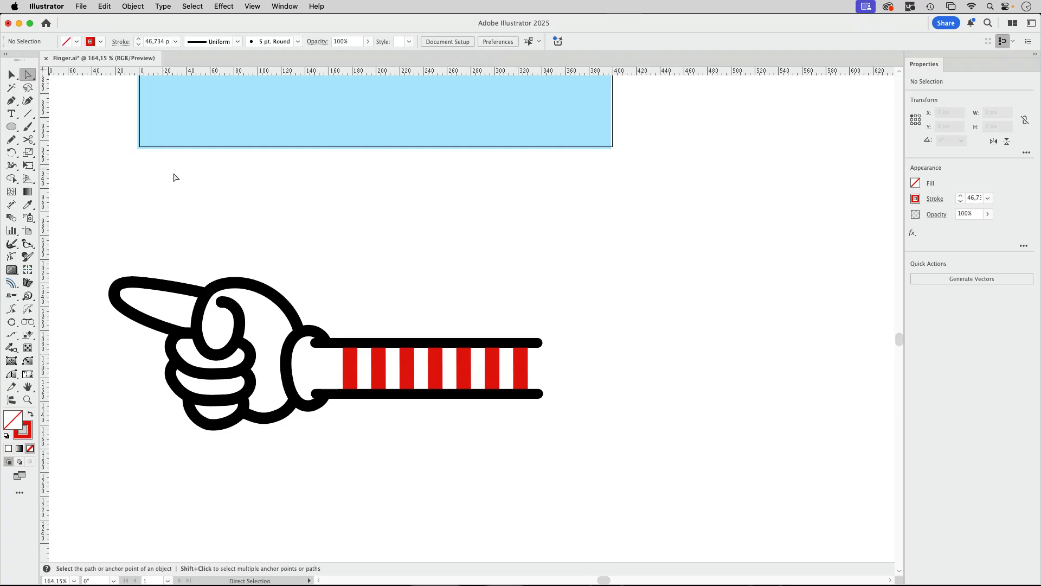
# Group the complete hand and sleeve artwork and move the group outside the artboard, beyond its lower-left corner
pyautogui.press('v')
pyautogui.moveTo(82, 248)
pyautogui.mouseDown()
pyautogui.moveTo(522, 412)
pyautogui.moveTo(609, 484)
pyautogui.mouseUp()
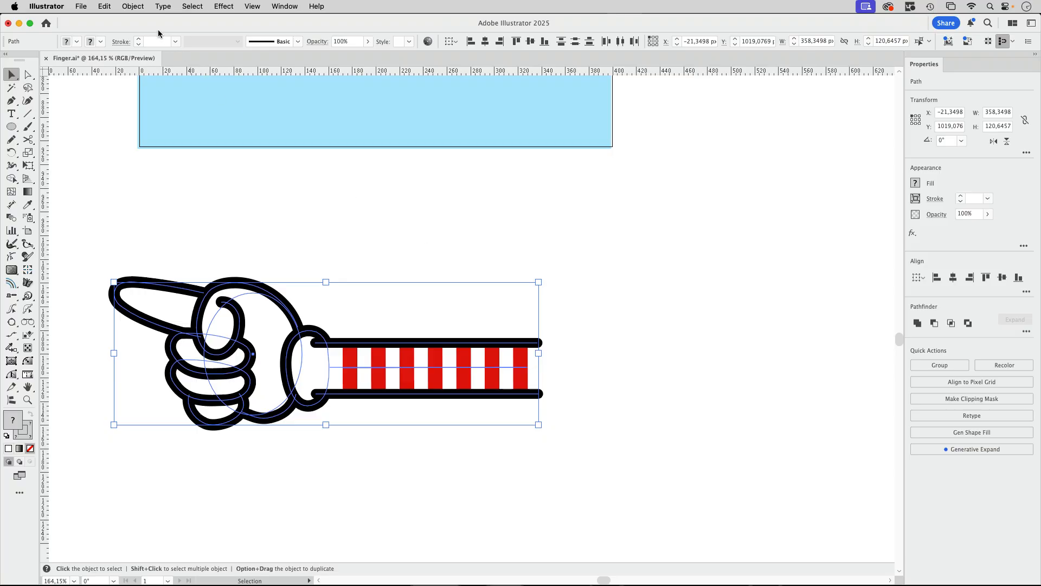
pyautogui.click(133, 6)
pyautogui.click(853, 199)
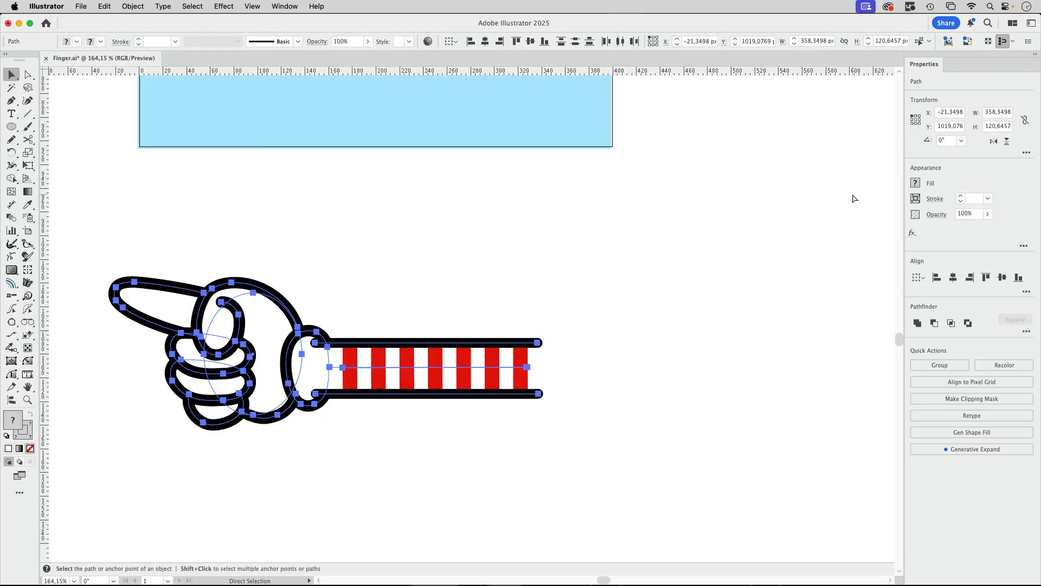
pyautogui.click(625, 309)
pyautogui.scroll(-5, 499, 307)
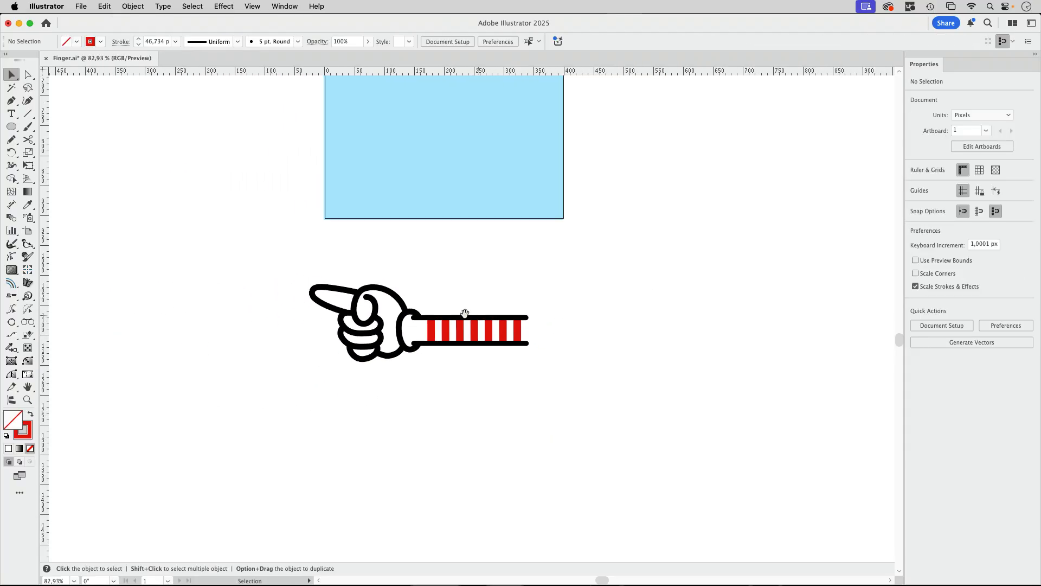
pyautogui.moveTo(465, 313)
pyautogui.mouseDown()
pyautogui.moveTo(484, 460)
pyautogui.moveTo(253, 437)
pyautogui.mouseUp()
# Show the document's brushes and rotate the hand group 180° so the finger points right
pyautogui.click(284, 6)
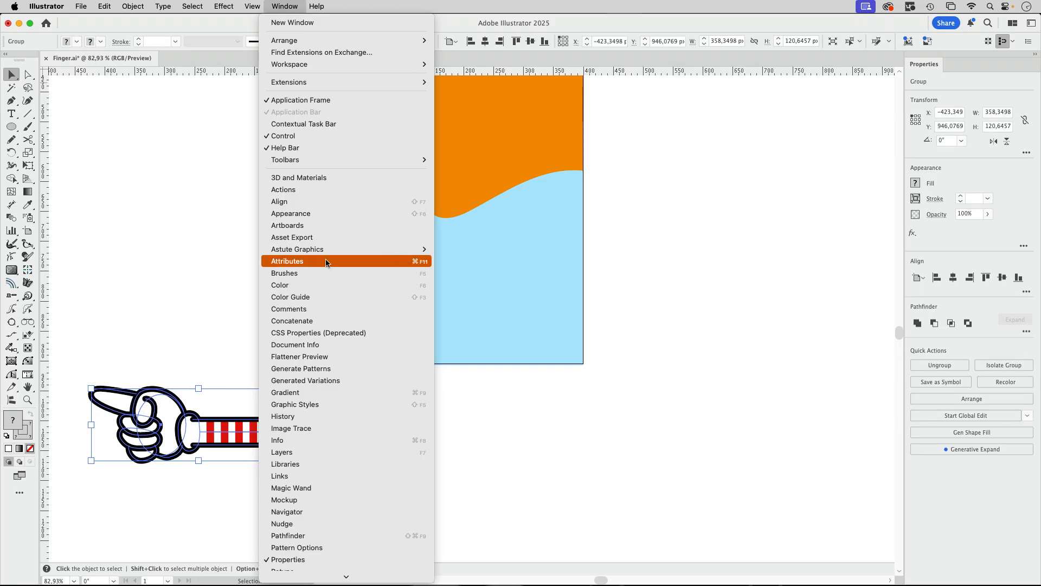
pyautogui.click(323, 273)
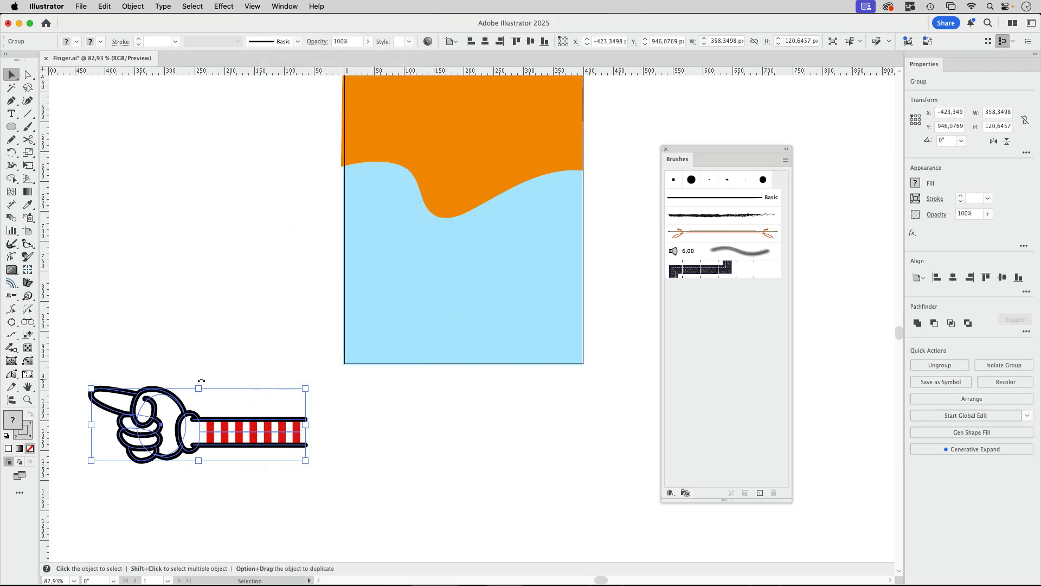
pyautogui.moveTo(201, 381); pyautogui.dragTo(176, 481)
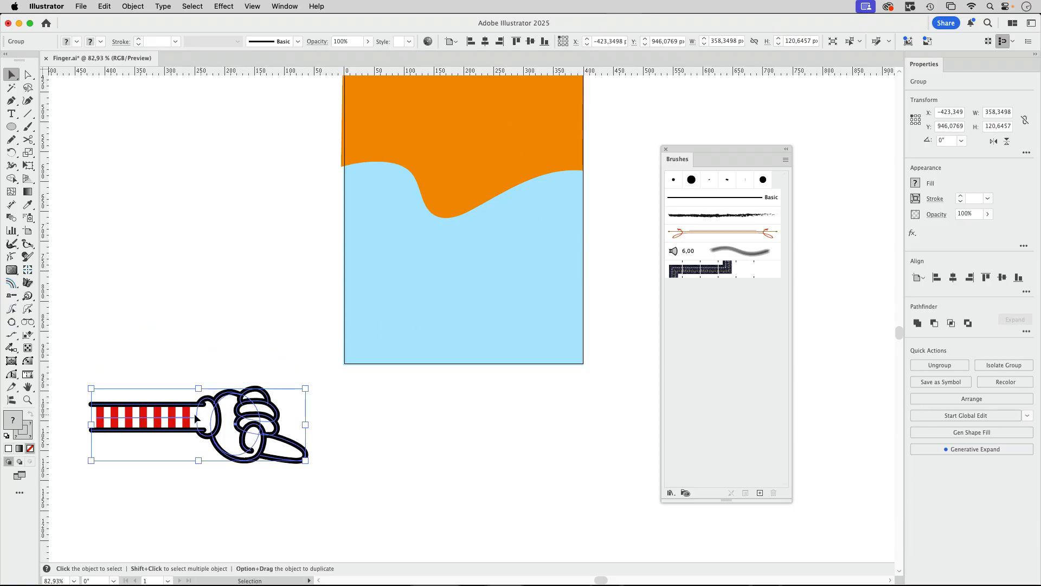
# Create a new art brush from the rotated hand group
pyautogui.moveTo(189, 408); pyautogui.dragTo(531, 427)
pyautogui.moveTo(261, 445)
pyautogui.mouseDown()
pyautogui.moveTo(551, 418)
pyautogui.moveTo(740, 347)
pyautogui.mouseUp()
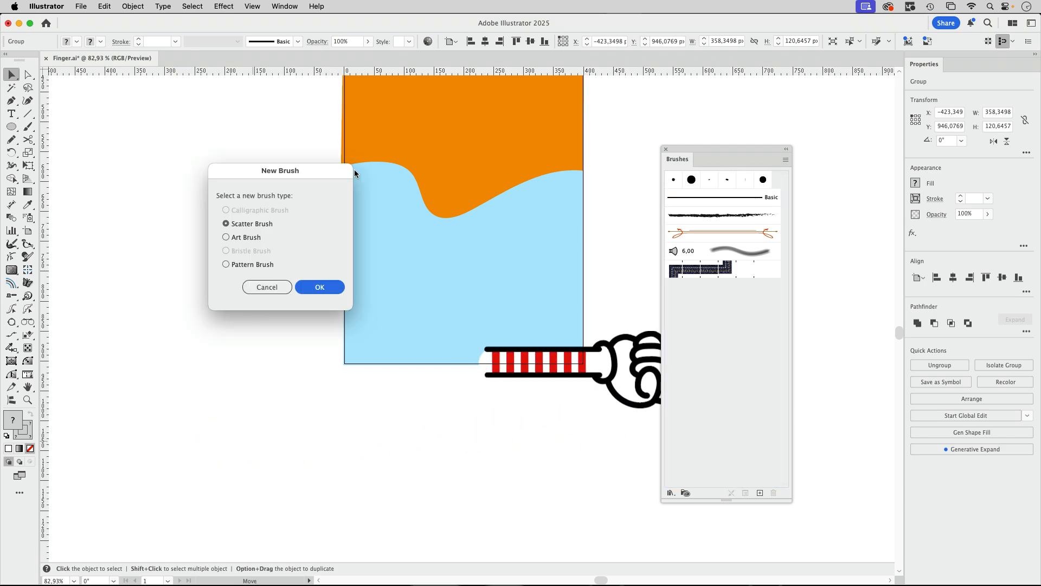
pyautogui.click(259, 238)
pyautogui.click(324, 286)
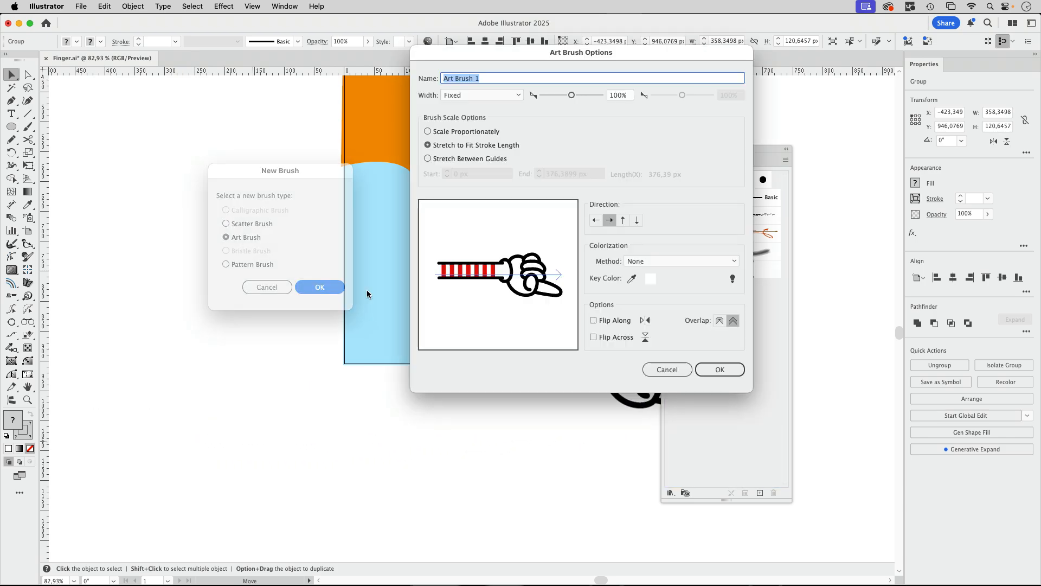
# Make the art brush stretch between guides around the striped sleeve, starting at 15.8948 px and ending at 185.6518 px
pyautogui.click(475, 160)
pyautogui.moveTo(562, 233); pyautogui.dragTo(498, 235)
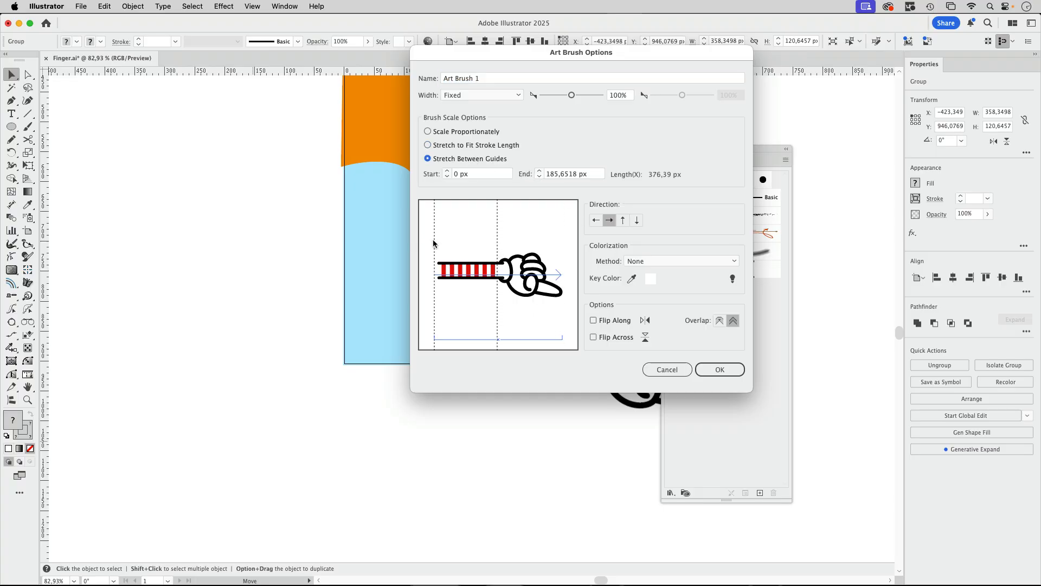
pyautogui.moveTo(433, 244); pyautogui.dragTo(440, 245)
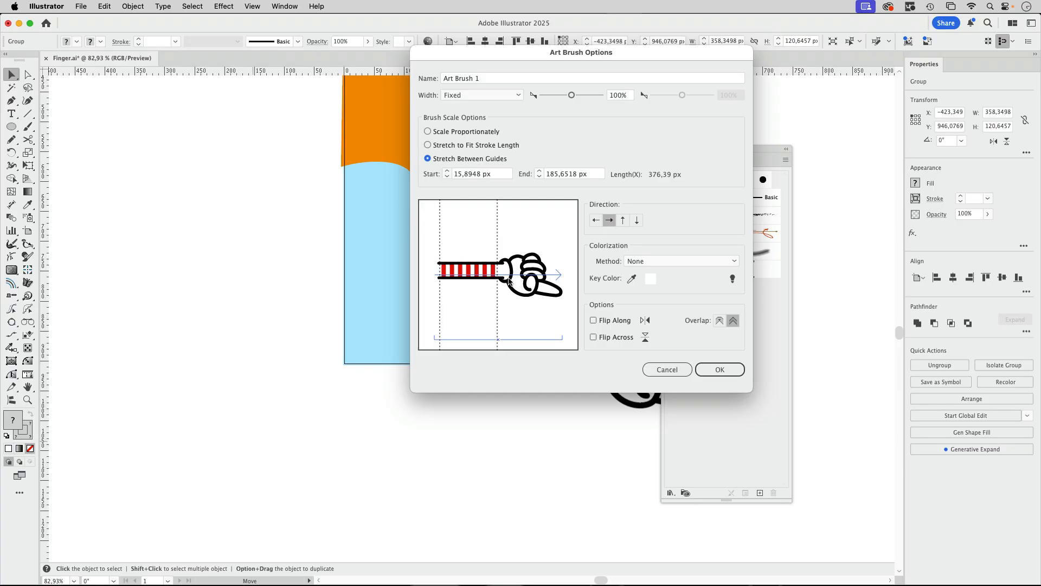
pyautogui.press('Return')
pyautogui.click(276, 312)
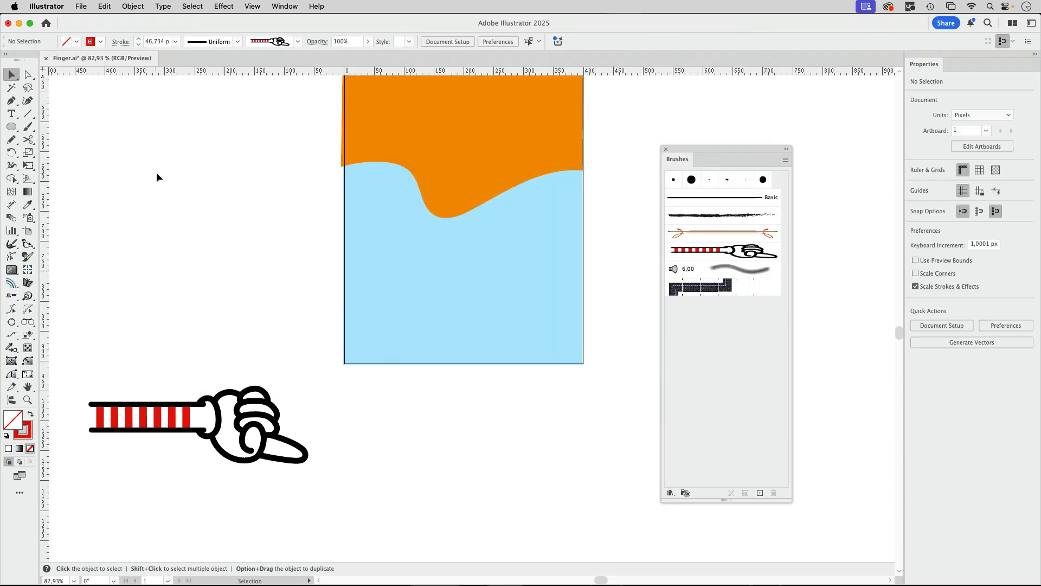
# Paint a curved stroke about 407 by 335 px with the hand brush, from the artboard's lower left up to its right side
pyautogui.click(12, 139)
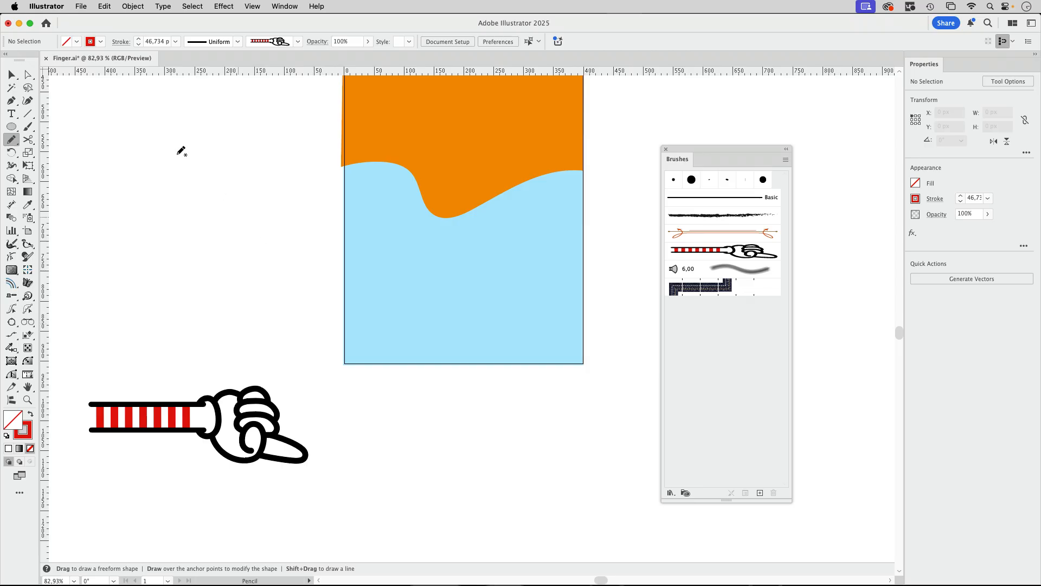
pyautogui.click(28, 126)
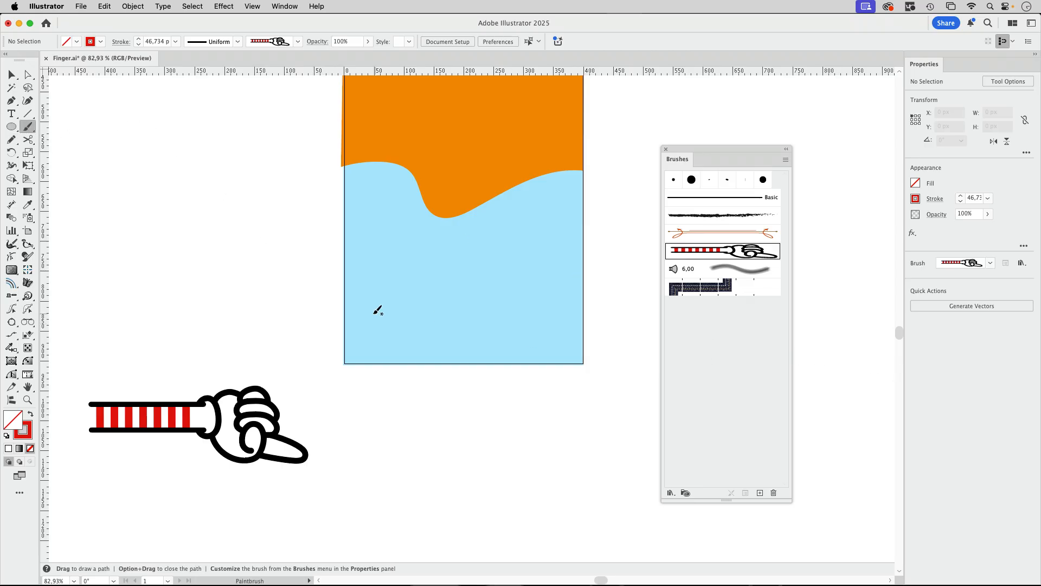
pyautogui.moveTo(305, 307)
pyautogui.mouseDown()
pyautogui.moveTo(431, 322)
pyautogui.moveTo(500, 290)
pyautogui.moveTo(538, 224)
pyautogui.moveTo(545, 129)
pyautogui.mouseUp()
pyautogui.scroll(5, 630, 187)
pyautogui.press('v')
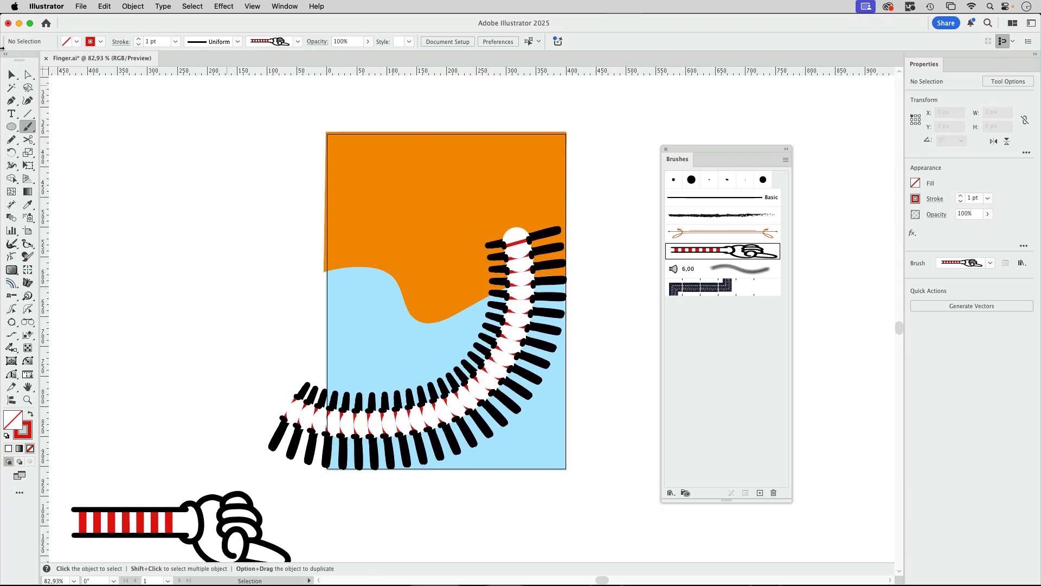
# Turn off the dashed line on the painted hand-brush stroke
pyautogui.click(511, 351)
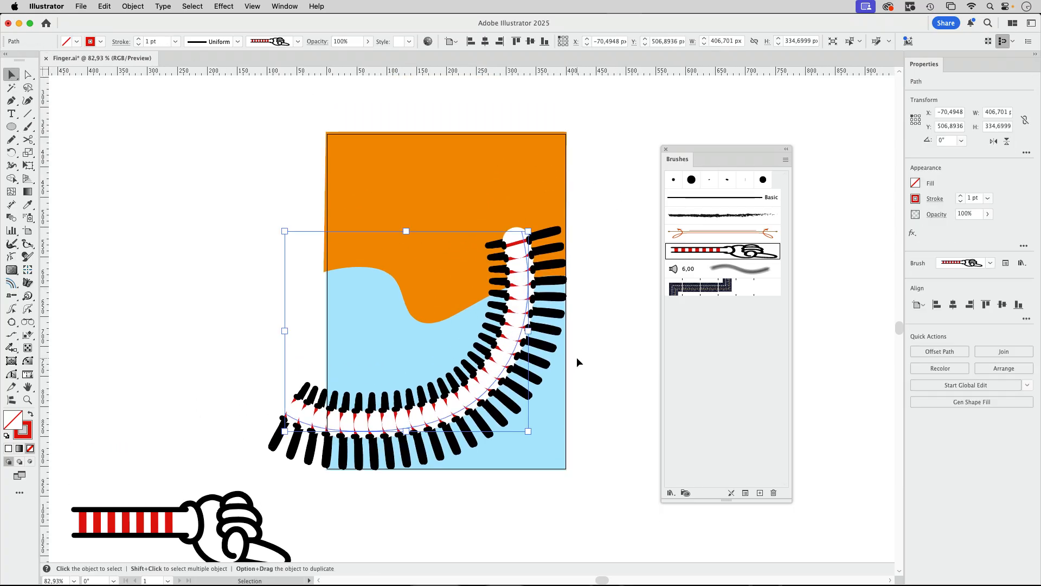
pyautogui.click(935, 198)
pyautogui.click(852, 276)
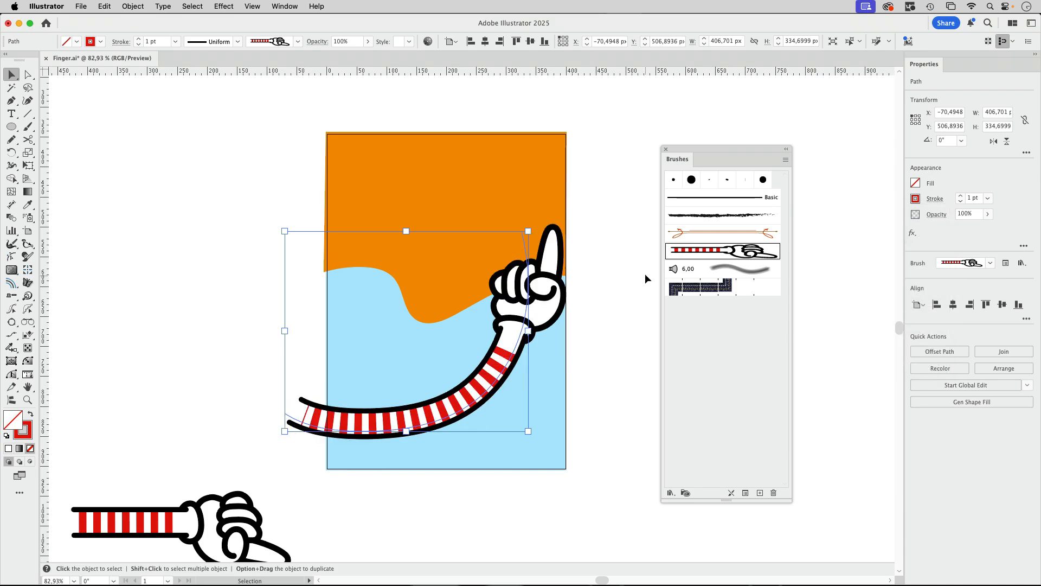
# Delete the two anchor points on the painted arm path between the sleeve's lower bend and the fingertip anchor
pyautogui.press('a')
pyautogui.click(522, 232)
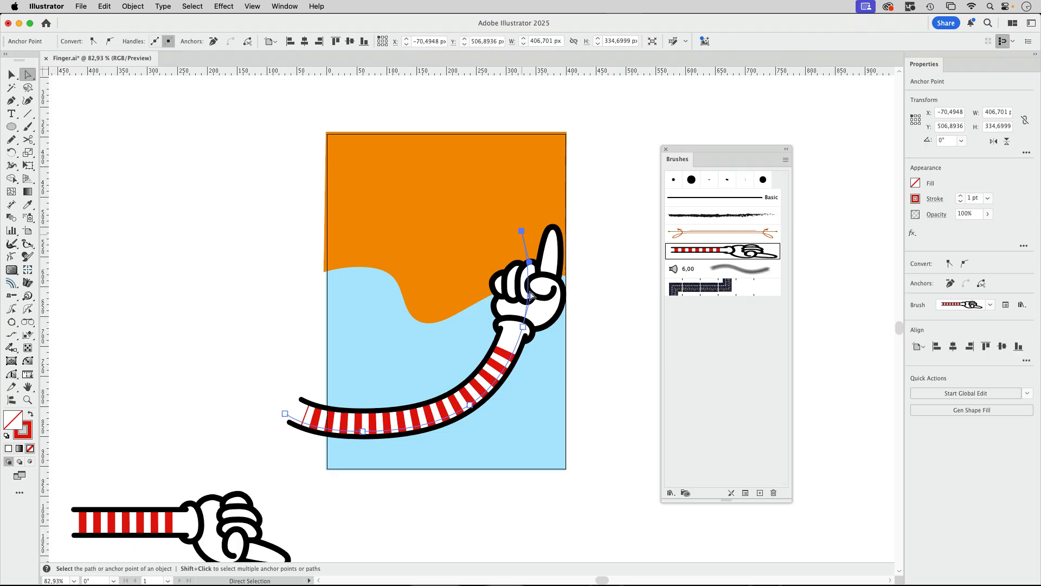
pyautogui.keyDown('shift'); pyautogui.click(470, 406); pyautogui.keyUp('shift')
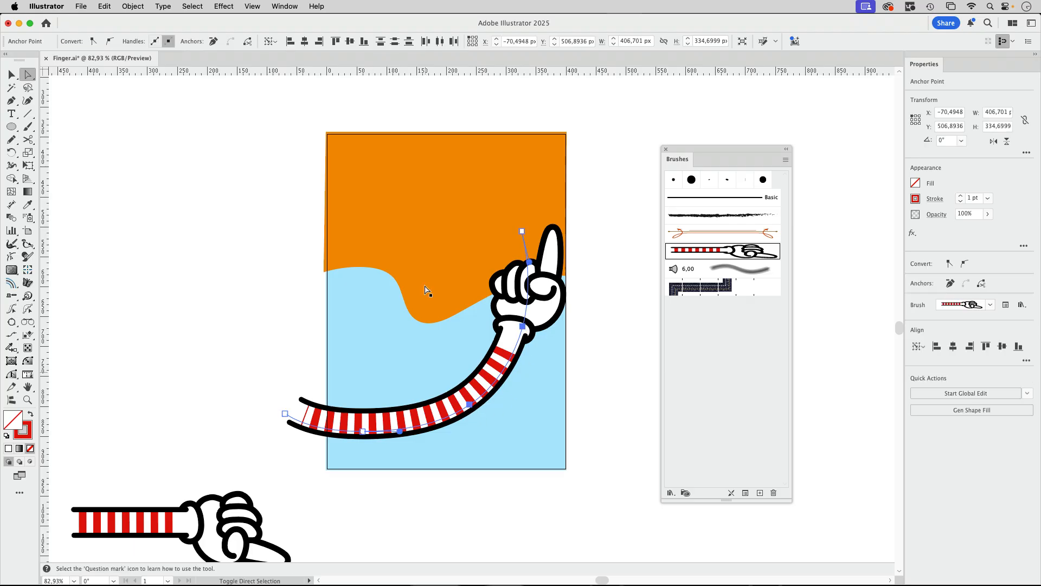
pyautogui.click(213, 42)
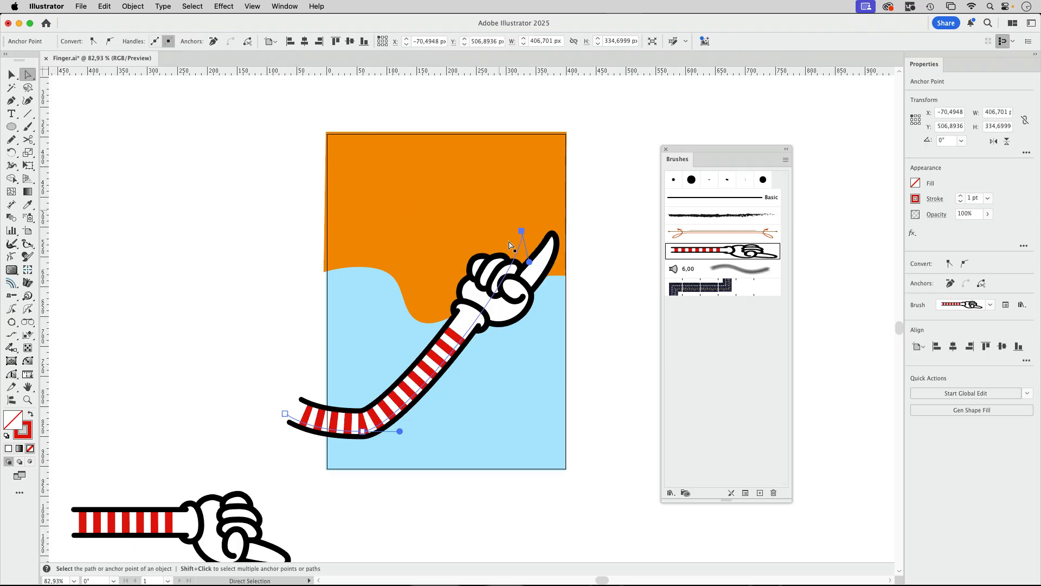
# Lengthen the arm path's direction handles for a smooth bend and move its hand-end anchor to X 290.5 px, Y 403.5 px
pyautogui.moveTo(530, 268); pyautogui.dragTo(532, 394)
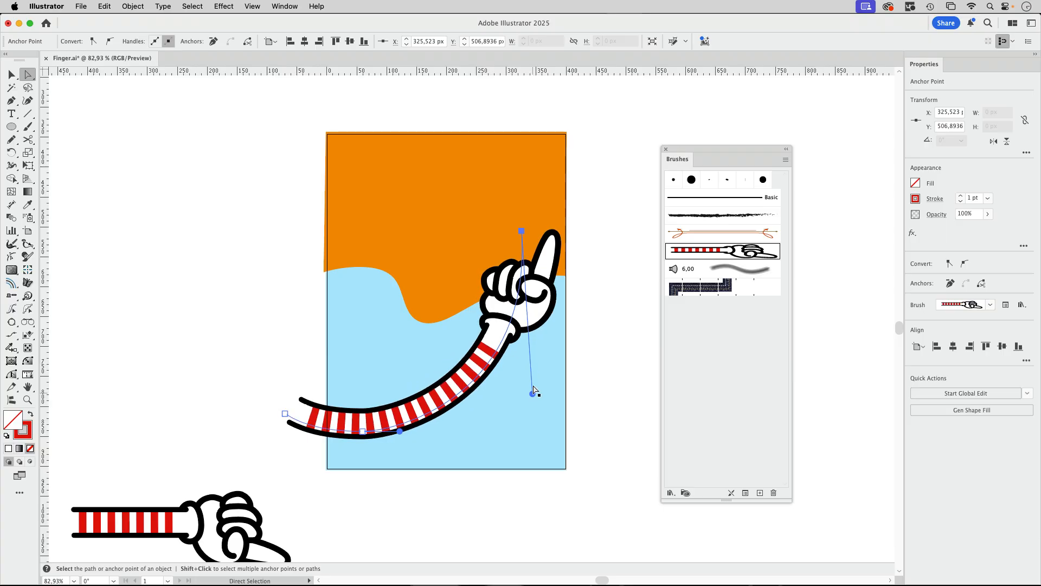
pyautogui.moveTo(400, 434); pyautogui.dragTo(429, 432)
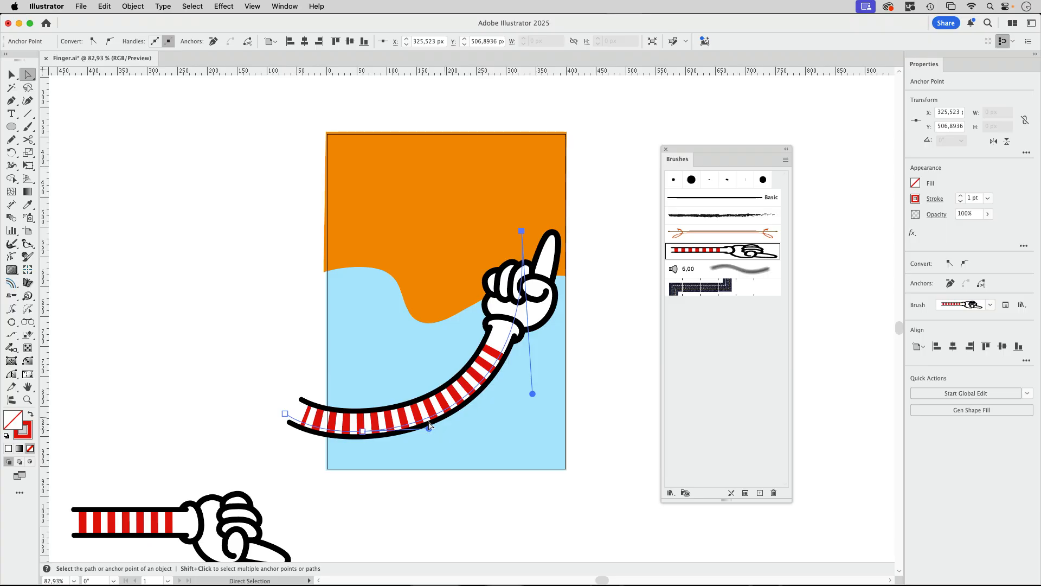
pyautogui.moveTo(429, 429)
pyautogui.mouseDown()
pyautogui.moveTo(393, 431)
pyautogui.moveTo(421, 430)
pyautogui.mouseUp()
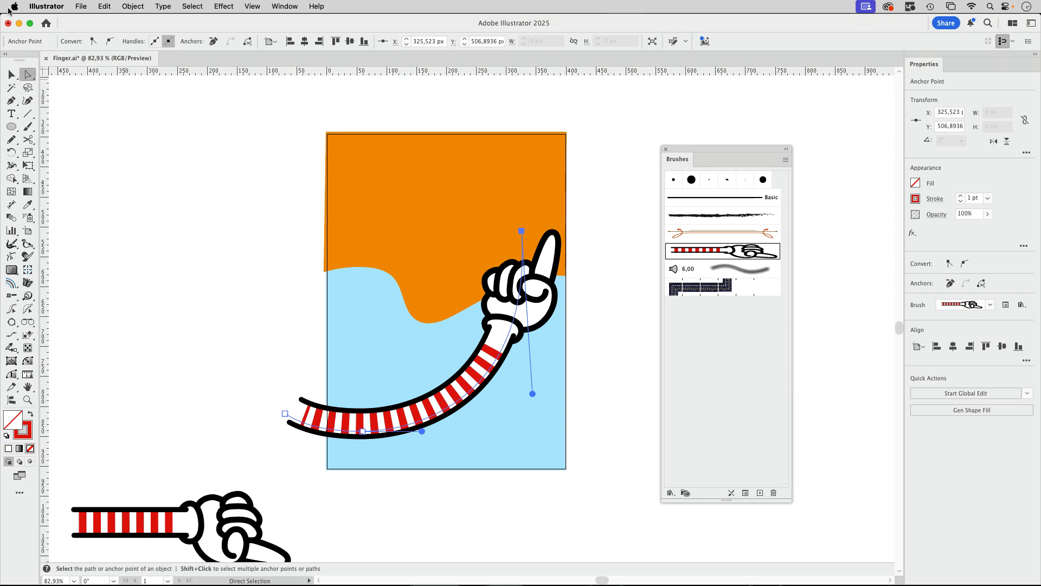
pyautogui.moveTo(521, 230); pyautogui.dragTo(501, 169)
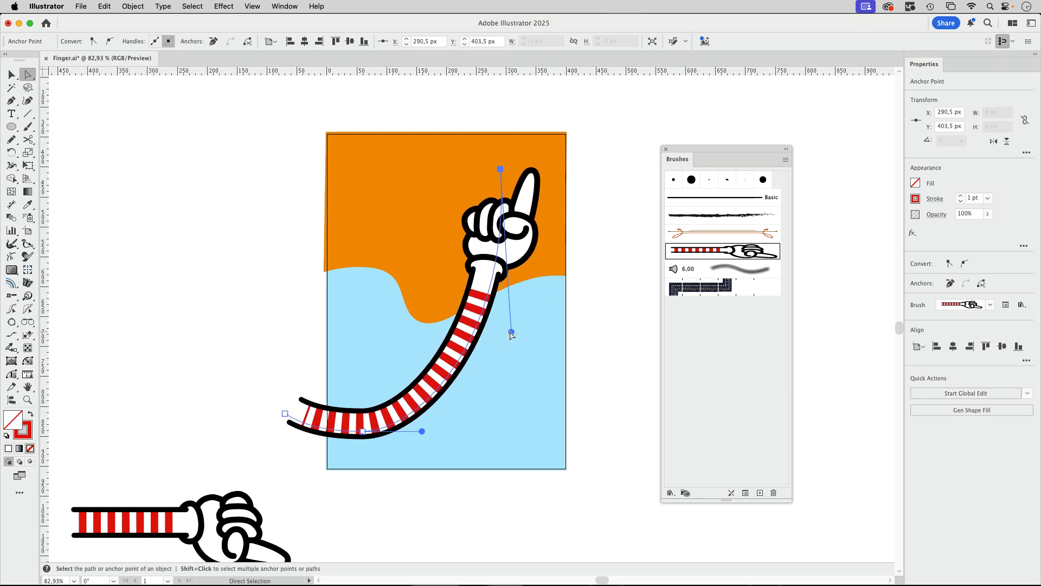
# Reshape the arm's hand end with its lower direction handle so the index finger points straight up, and deselect the path
pyautogui.moveTo(508, 332); pyautogui.dragTo(569, 368)
pyautogui.click(12, 74)
pyautogui.click(75, 100)
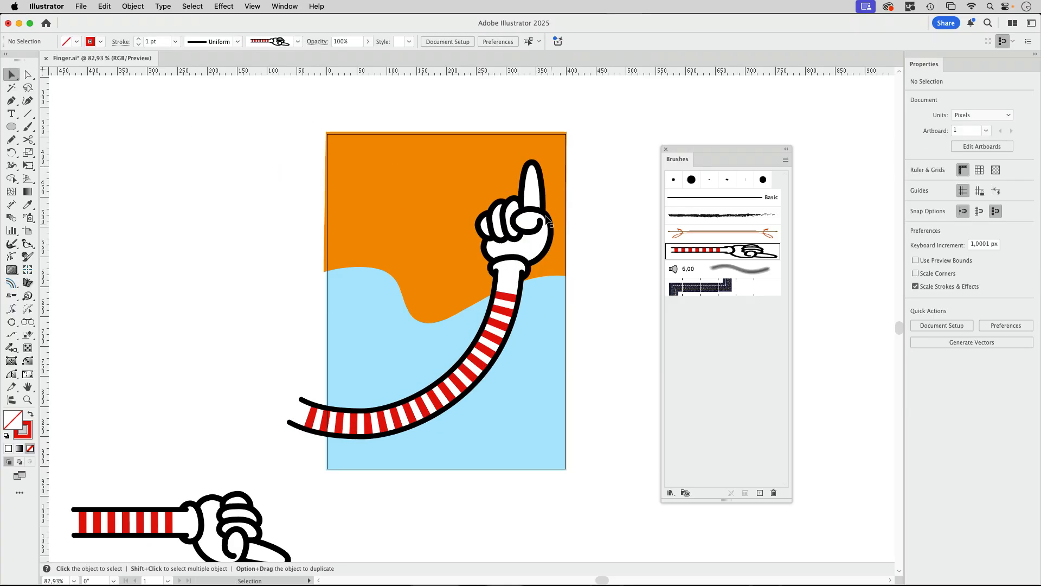
# Extend the arm path's sleeve-end anchor farther outside the artboard to X -246.5 px, Y 744.5 px
pyautogui.moveTo(550, 221); pyautogui.dragTo(332, 224)
pyautogui.moveTo(726, 161)
pyautogui.mouseDown()
pyautogui.moveTo(443, 323)
pyautogui.moveTo(362, 405)
pyautogui.mouseUp()
pyautogui.moveTo(424, 281); pyautogui.dragTo(346, 241)
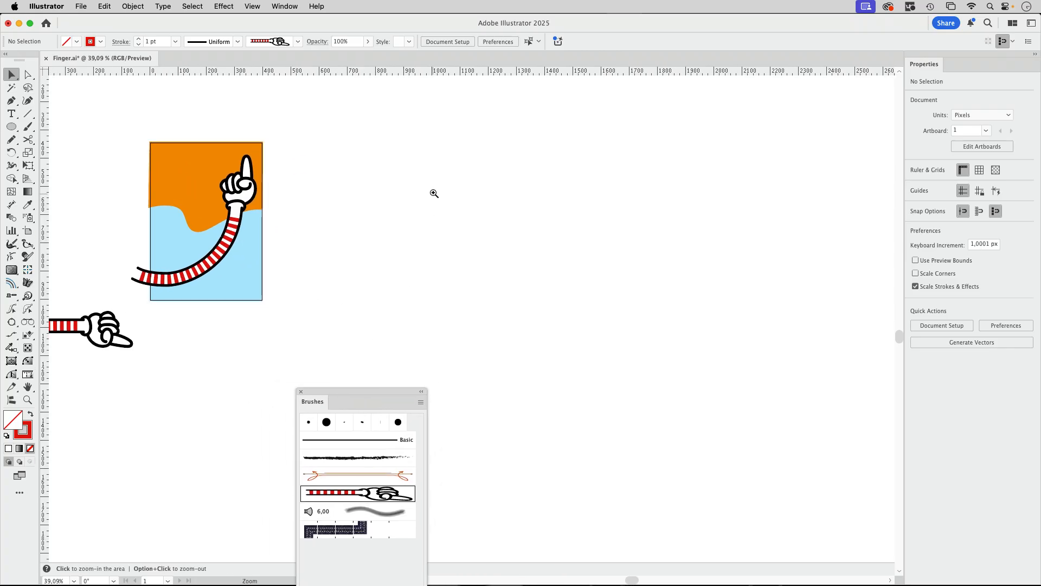
pyautogui.moveTo(432, 193); pyautogui.dragTo(365, 239)
pyautogui.moveTo(462, 232); pyautogui.dragTo(369, 229)
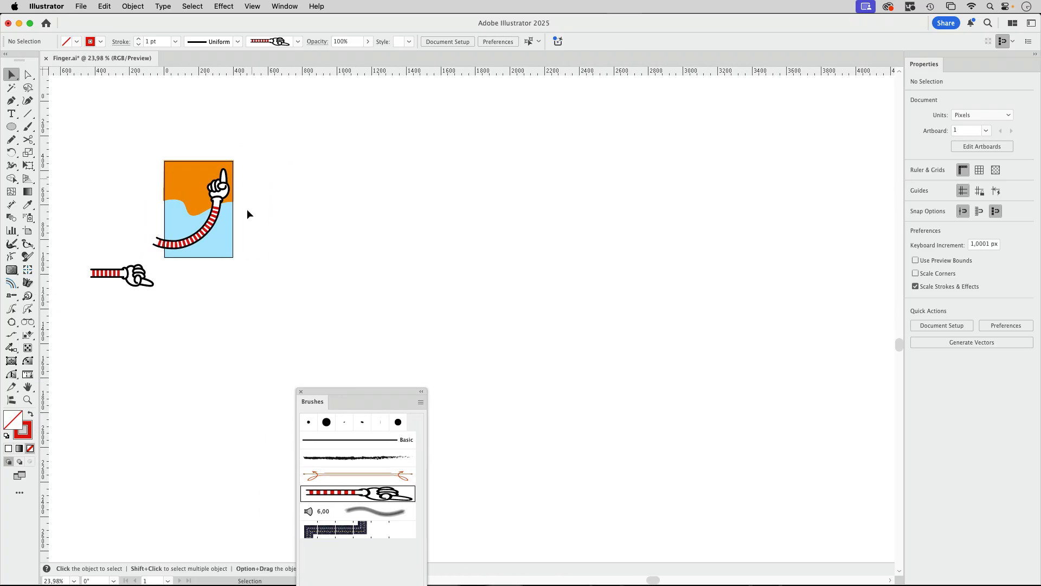
pyautogui.press('a')
pyautogui.click(151, 241)
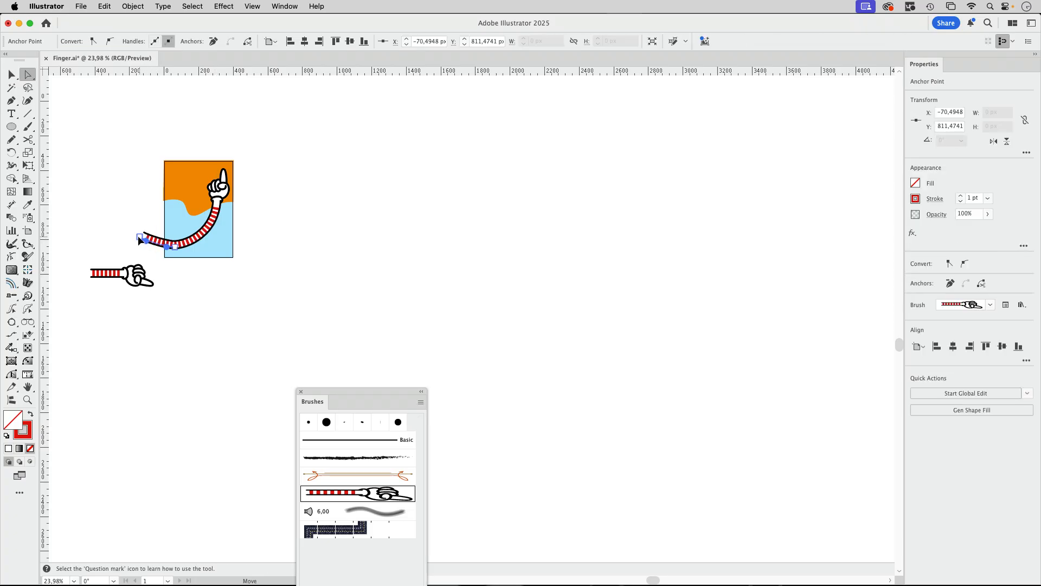
pyautogui.moveTo(140, 240); pyautogui.dragTo(133, 235)
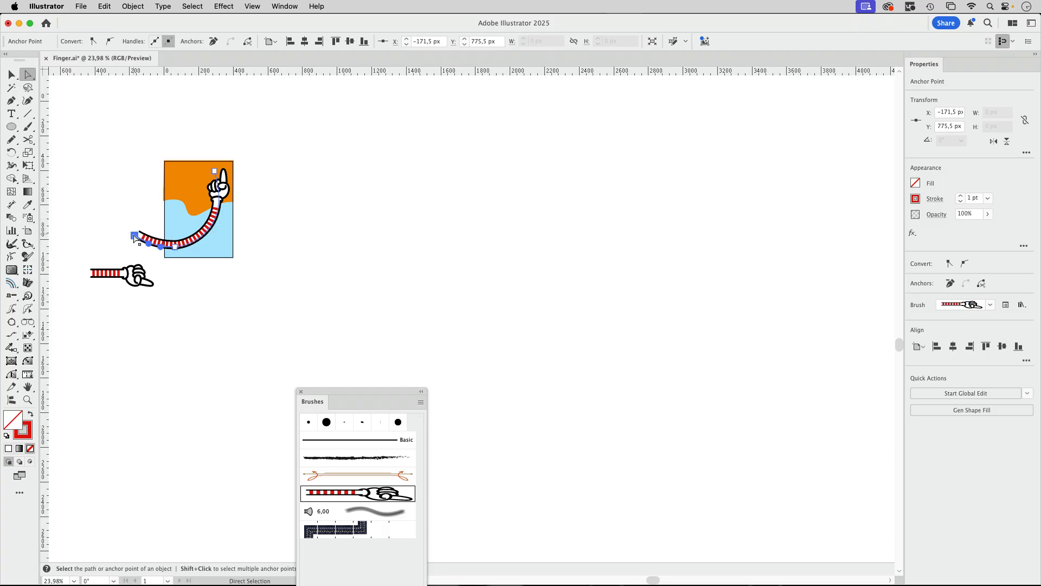
pyautogui.moveTo(134, 235); pyautogui.dragTo(121, 230)
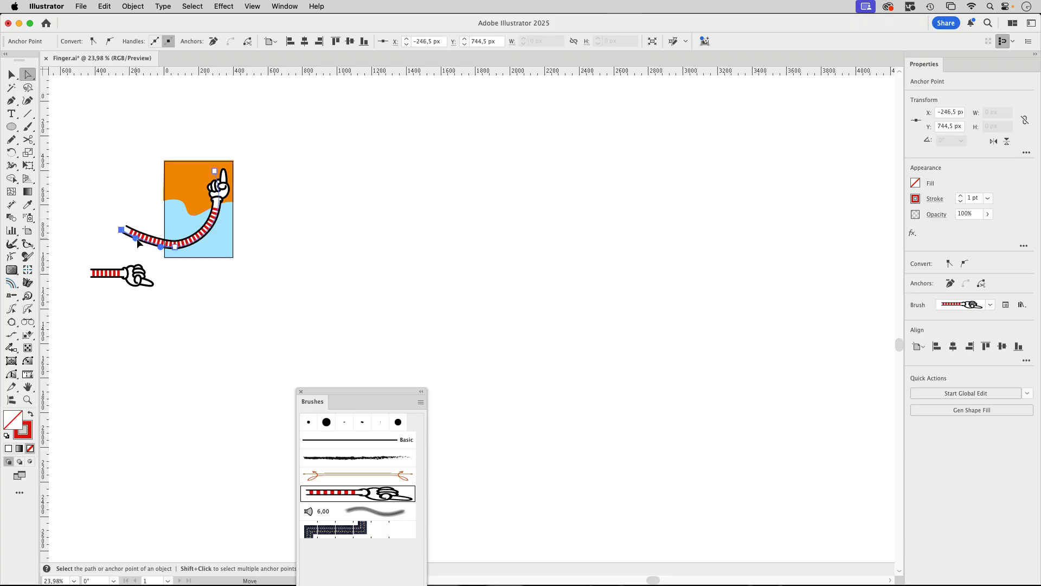
pyautogui.press('v')
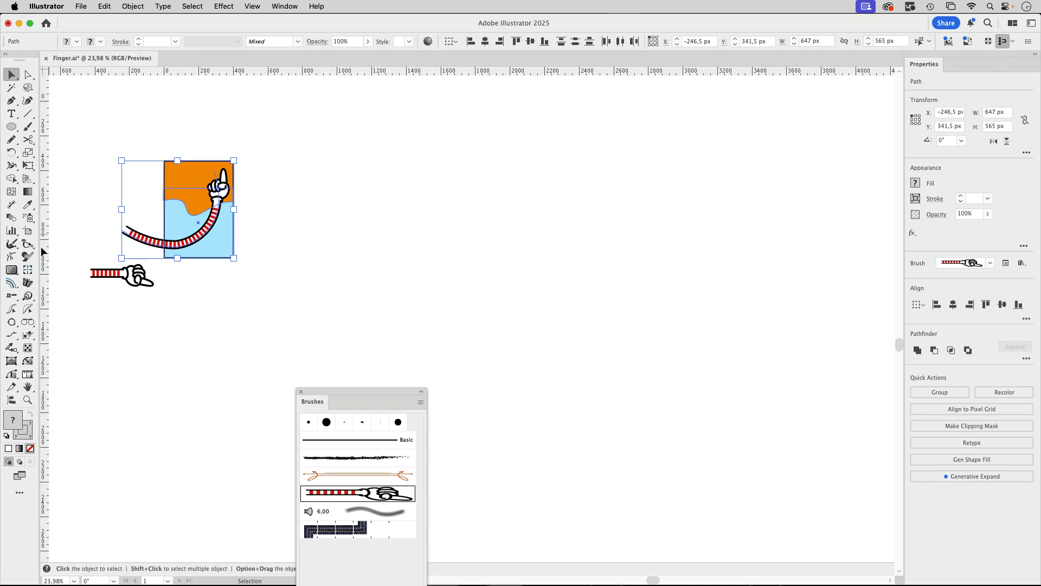
pyautogui.click(83, 221)
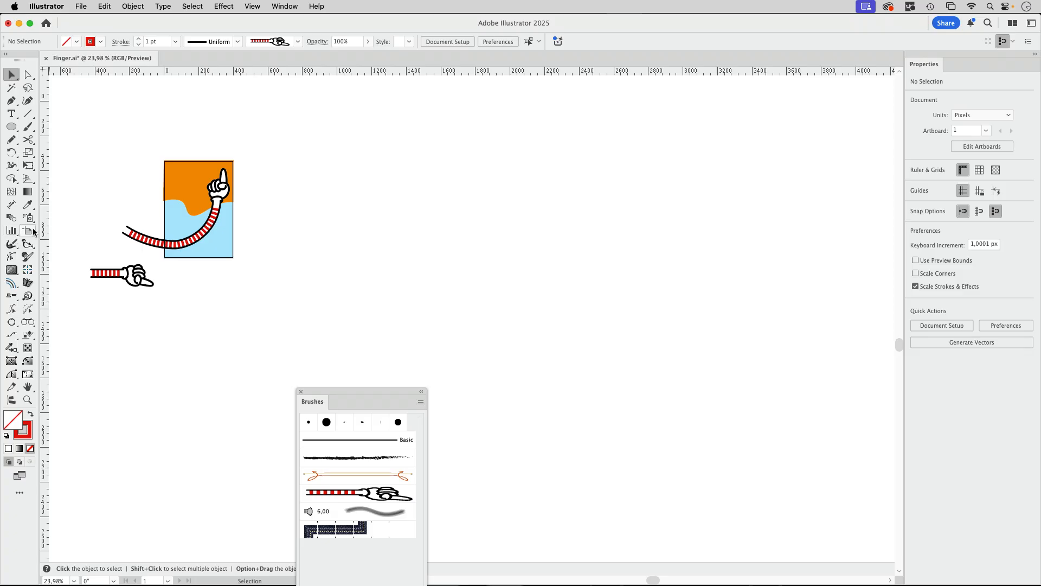
# Duplicate the artboard with its artwork at a 743 px horizontal offset and repeat until a row of ten artboards exists
pyautogui.click(27, 230)
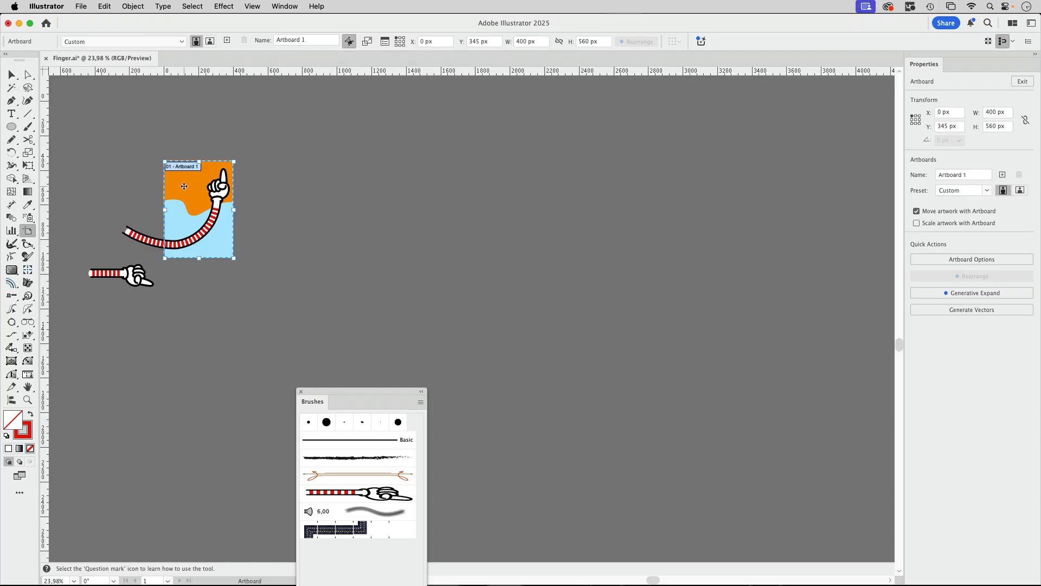
pyautogui.moveTo(186, 188); pyautogui.dragTo(313, 189)
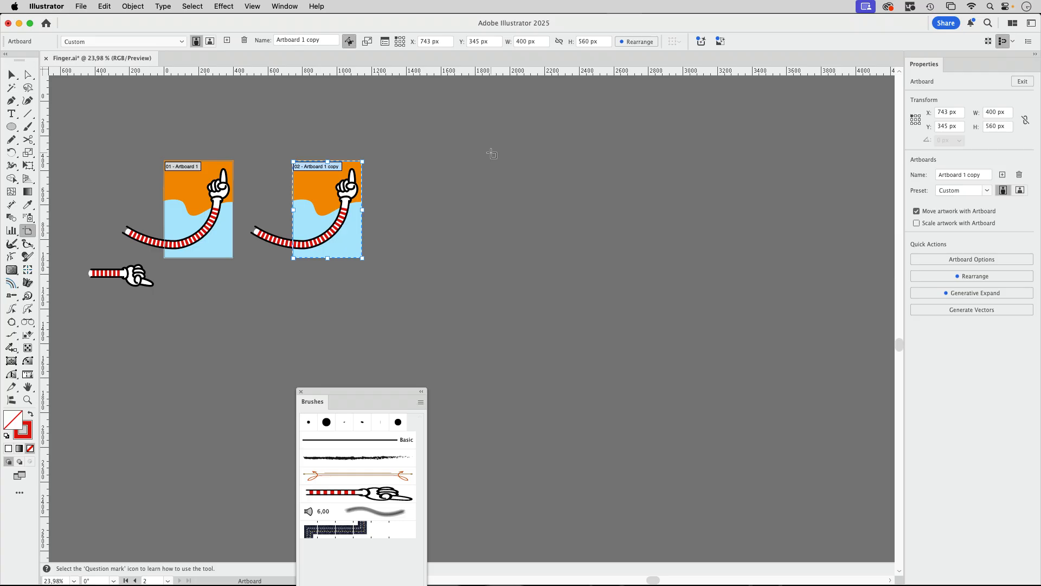
pyautogui.press('super+d')
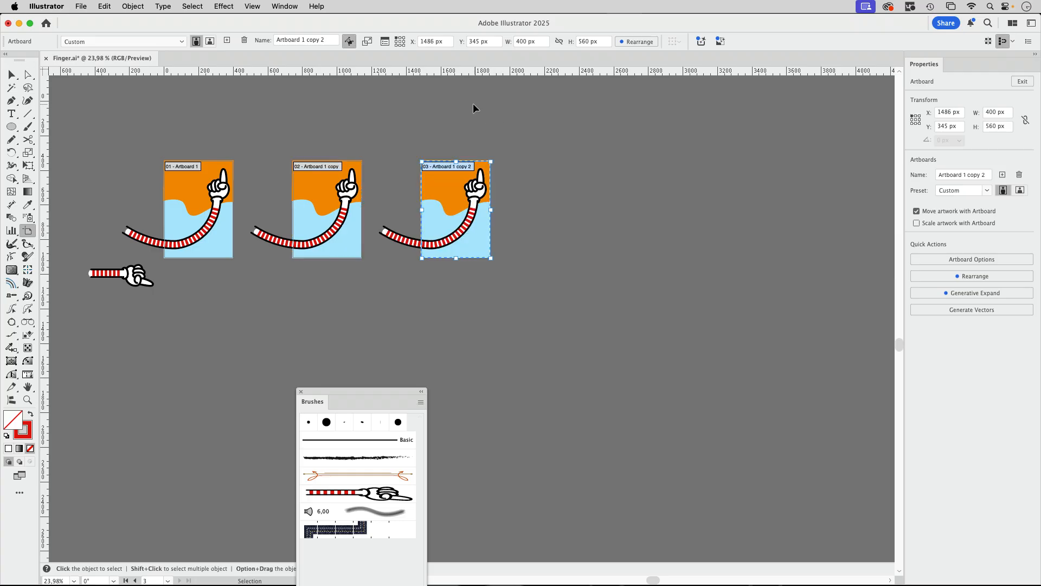
pyautogui.press('super+d')
pyautogui.press('super+d')
pyautogui.press('super+d')
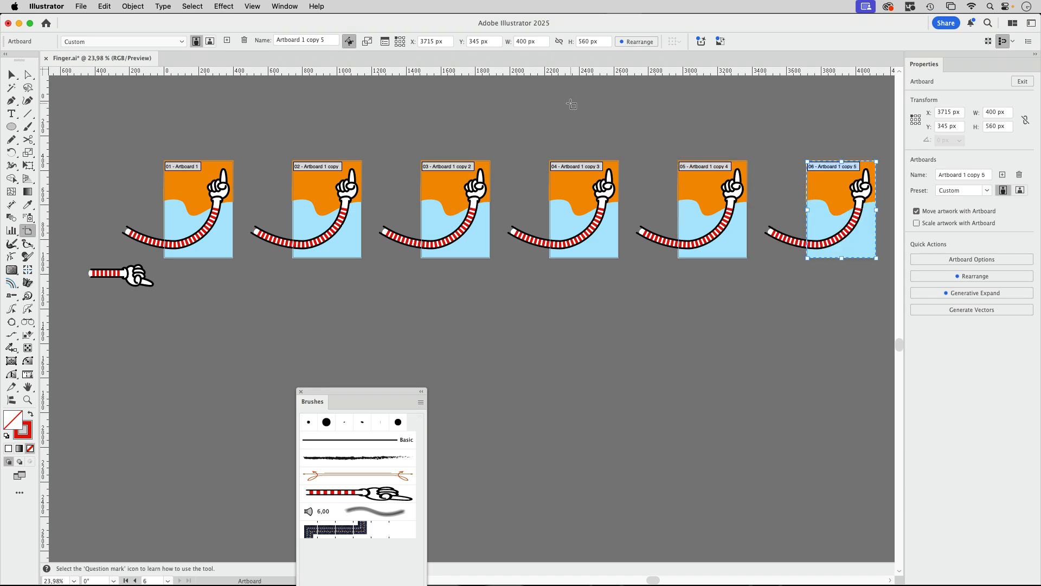
pyautogui.press('super+minus')
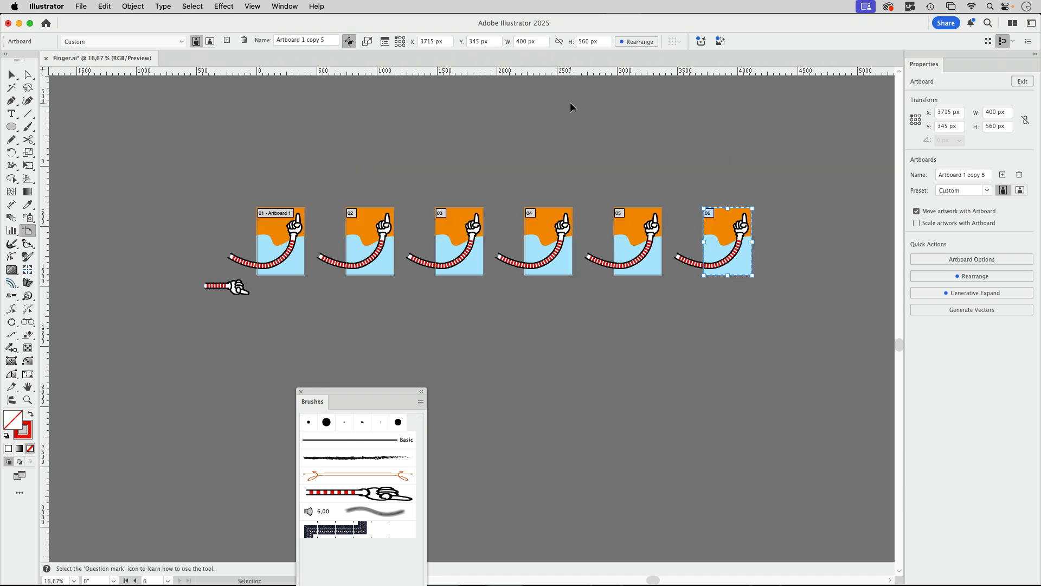
pyautogui.press('super+d')
pyautogui.press('super+d')
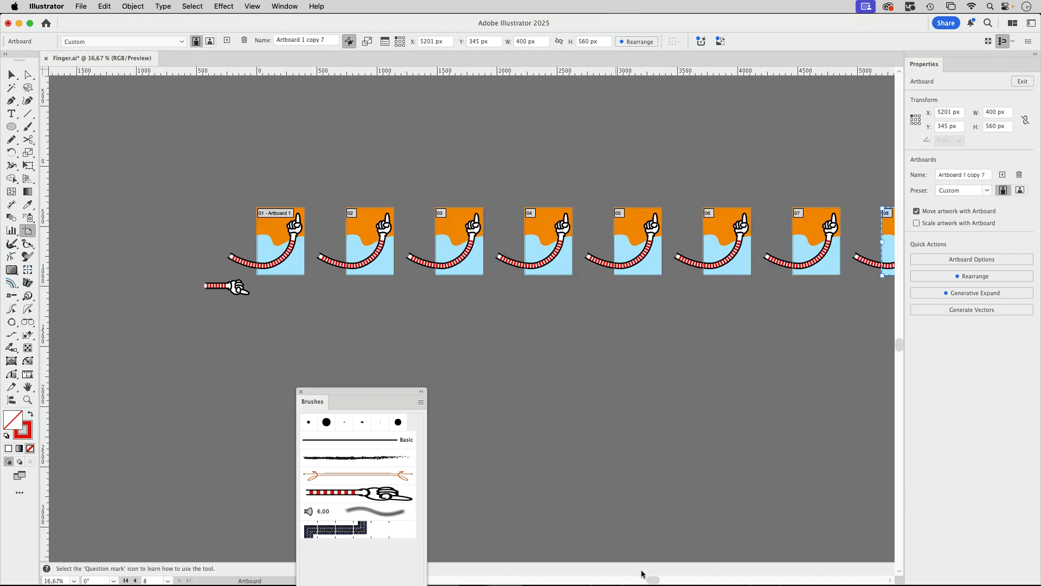
pyautogui.moveTo(652, 579); pyautogui.dragTo(700, 582)
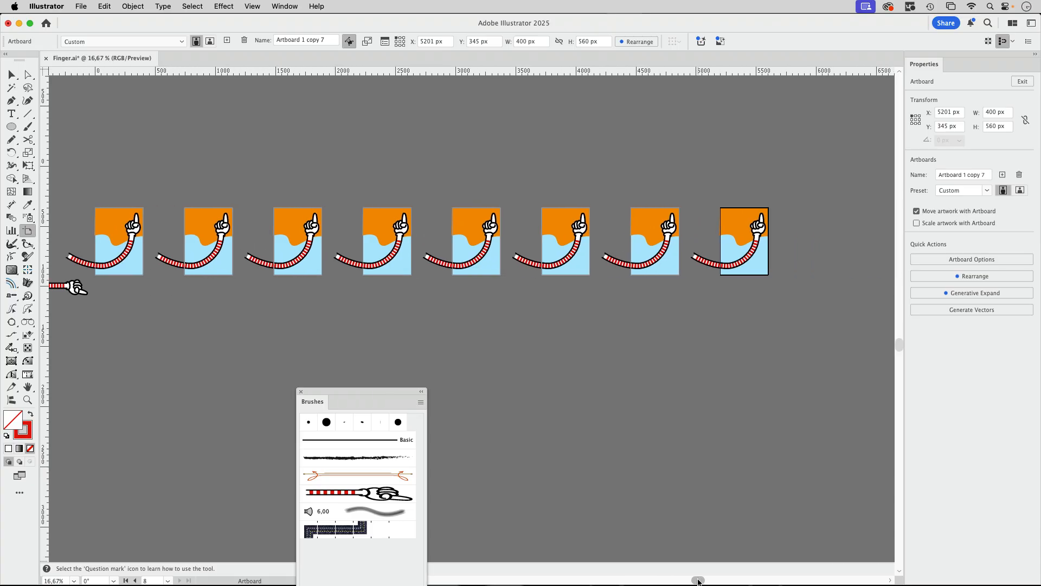
pyautogui.press('super+d')
pyautogui.press('super+d')
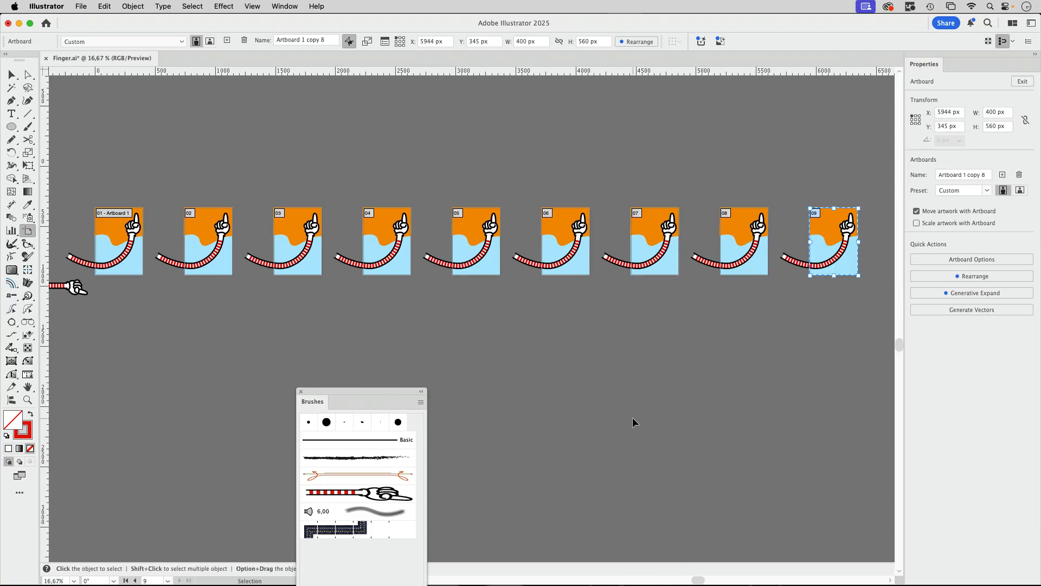
pyautogui.moveTo(701, 580); pyautogui.dragTo(734, 580)
pyautogui.press('Escape')
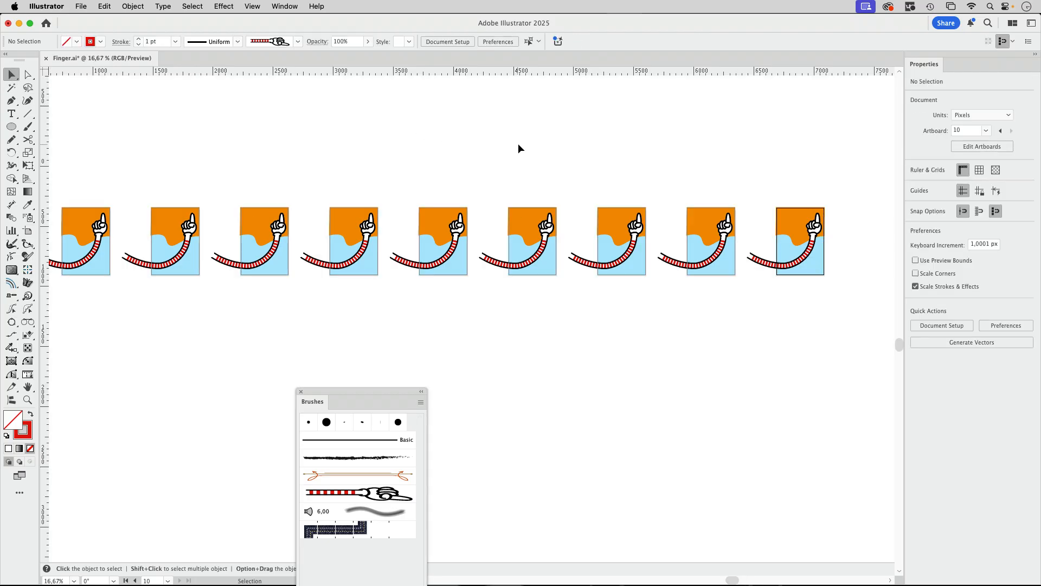
# Delete the arm from every artboard between the first and the last, keeping their backgrounds
pyautogui.click(720, 252)
pyautogui.press('Delete')
pyautogui.click(573, 252)
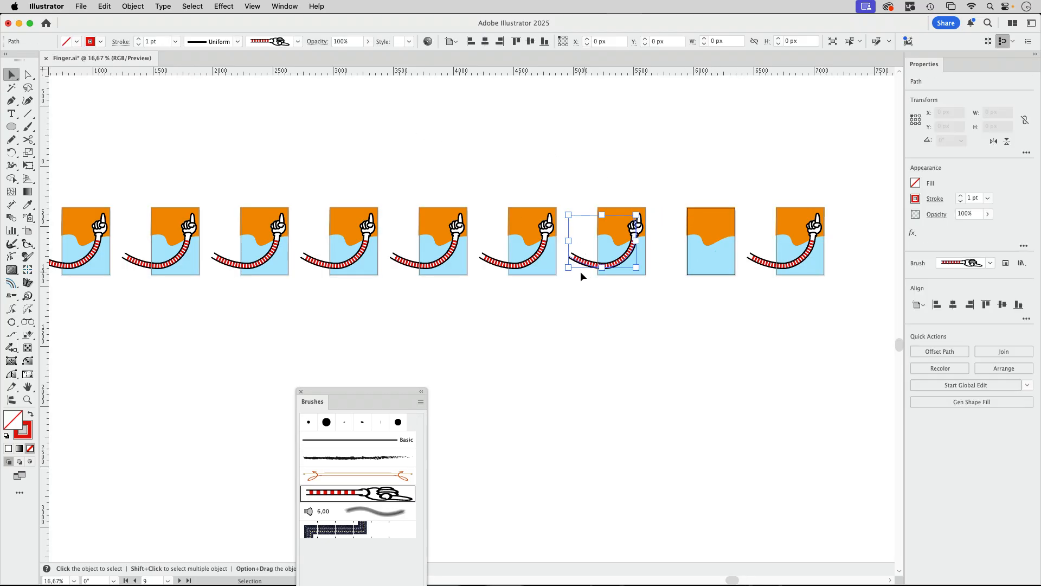
pyautogui.press('Delete')
pyautogui.click(484, 259)
pyautogui.press('Delete')
pyautogui.click(396, 258)
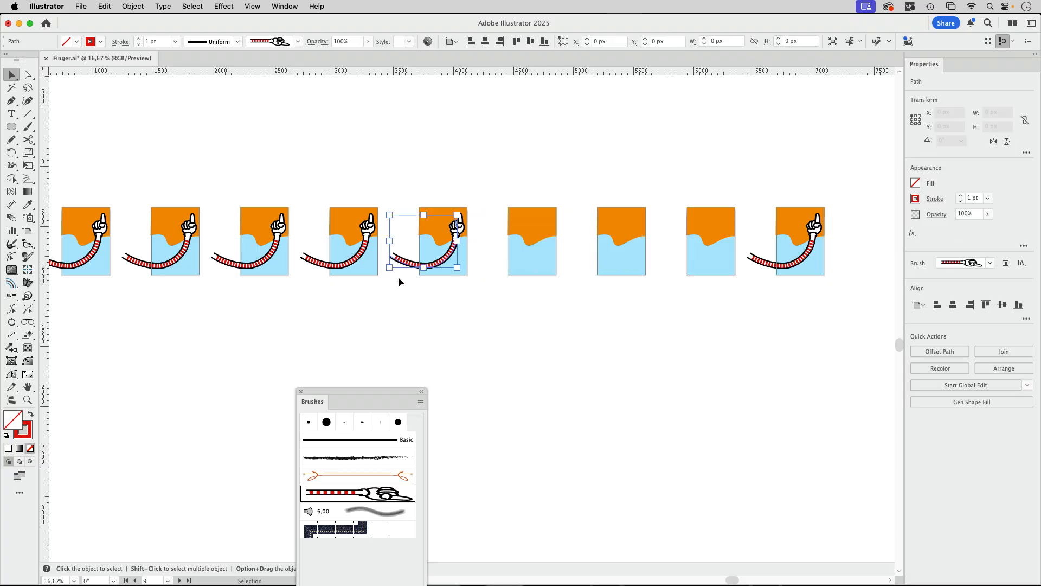
pyautogui.press('Delete')
pyautogui.click(307, 258)
pyautogui.press('Delete')
pyautogui.click(223, 261)
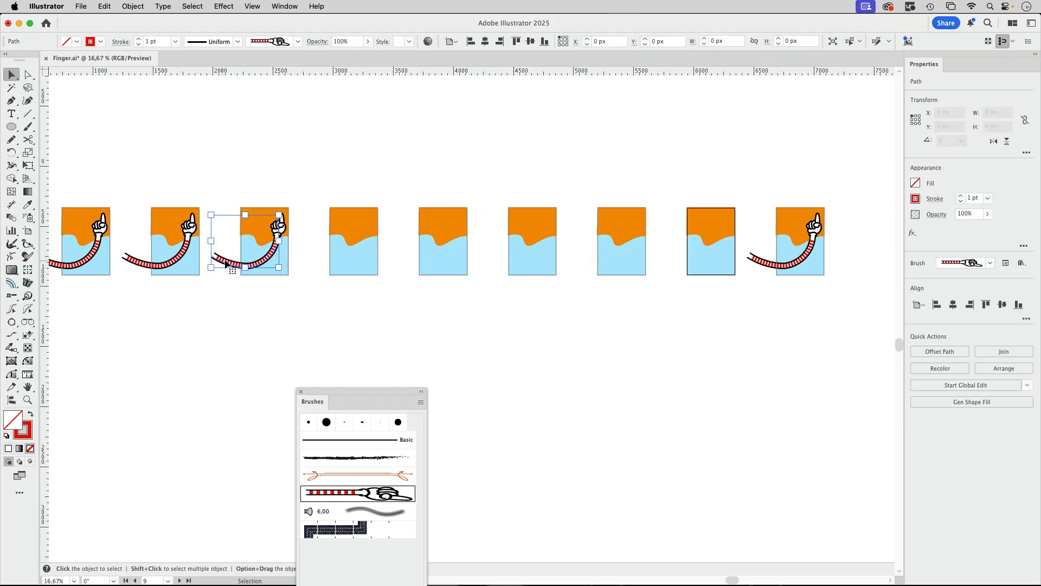
pyautogui.press('Delete')
pyautogui.hscroll(-5, 305, 154)
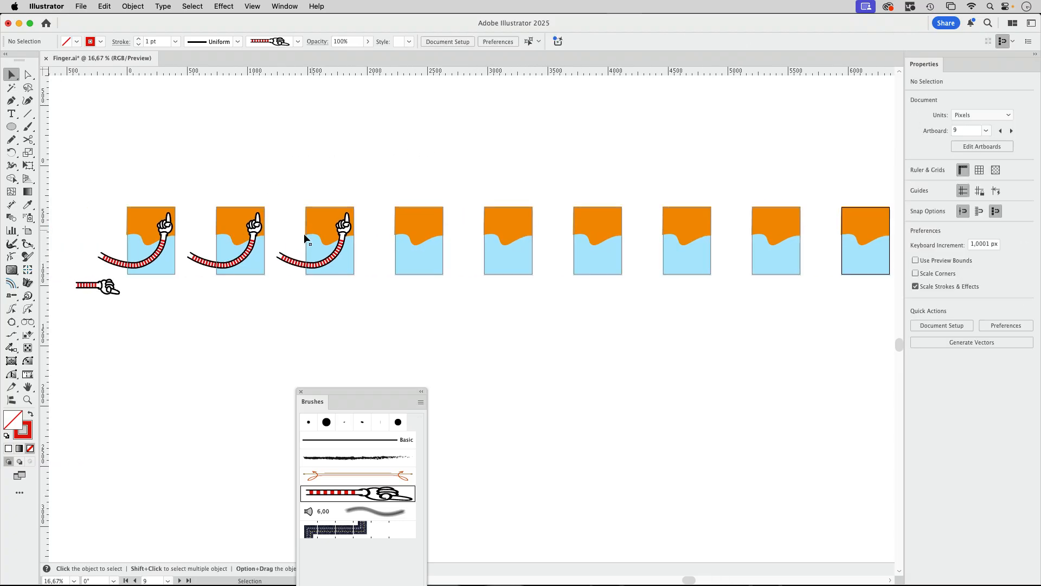
pyautogui.click(293, 262)
pyautogui.press('Delete')
pyautogui.click(210, 264)
pyautogui.press('Delete')
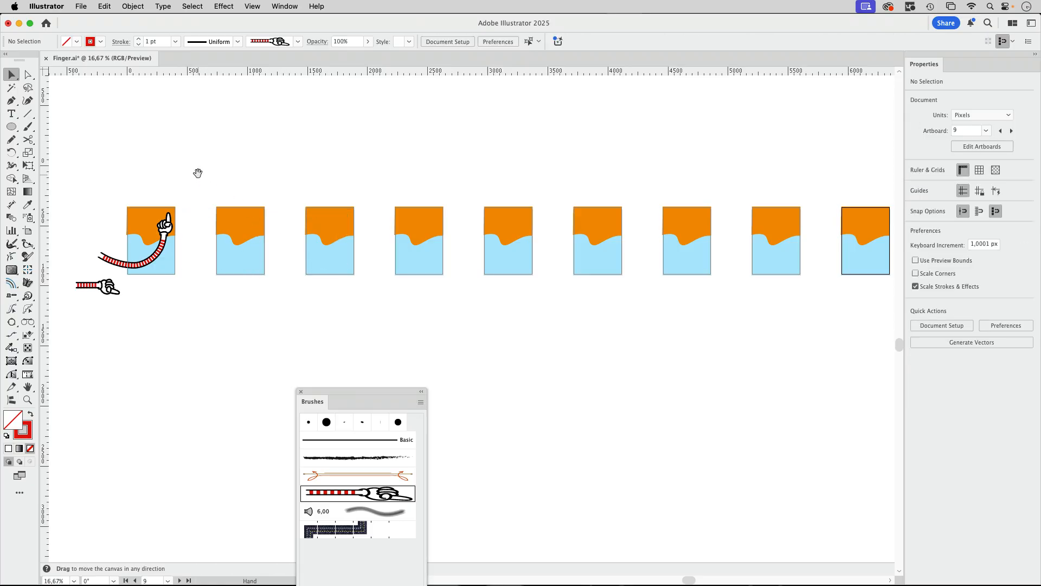
# Move the hand-end anchor of the first artboard's arm down to the artboard's lower-left edge so the arm lies outside it
pyautogui.scroll(5, 197, 170)
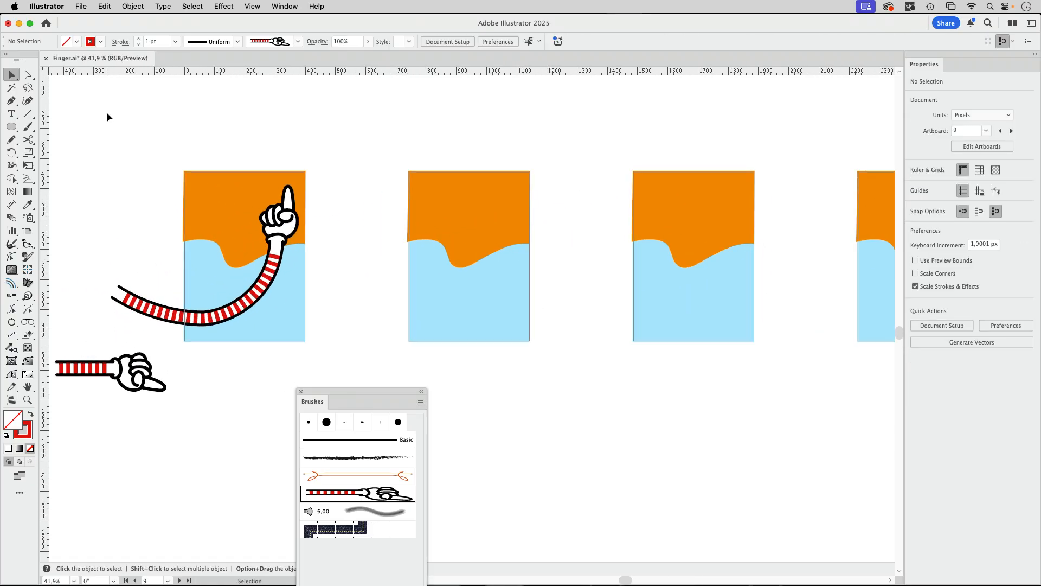
pyautogui.click(28, 75)
pyautogui.click(286, 189)
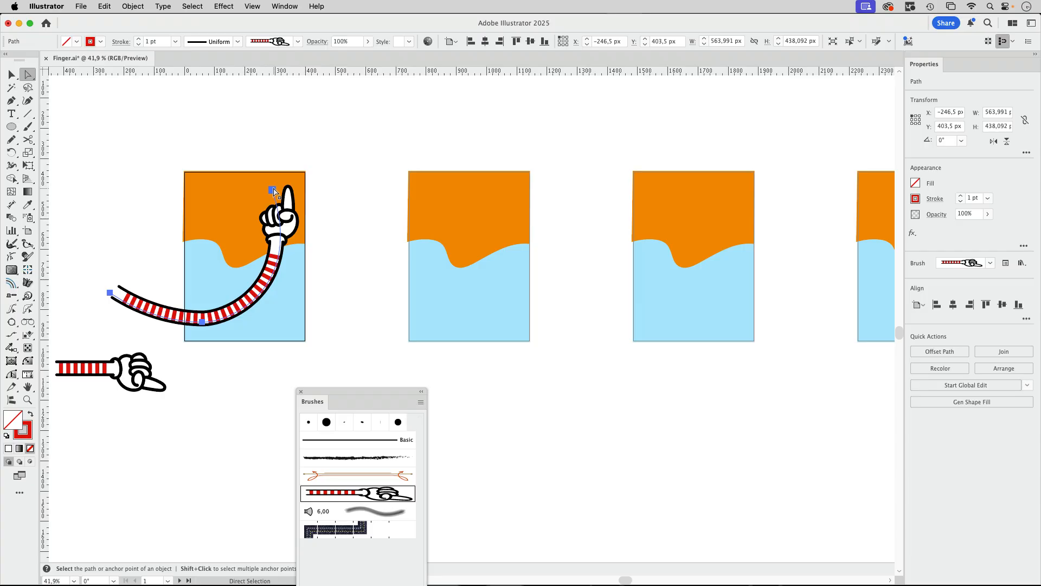
pyautogui.moveTo(287, 190); pyautogui.dragTo(181, 319)
pyautogui.press('v')
# Make a blend between the arm at the first artboard and the arm on the last artboard
pyautogui.moveTo(427, 158); pyautogui.dragTo(370, 186)
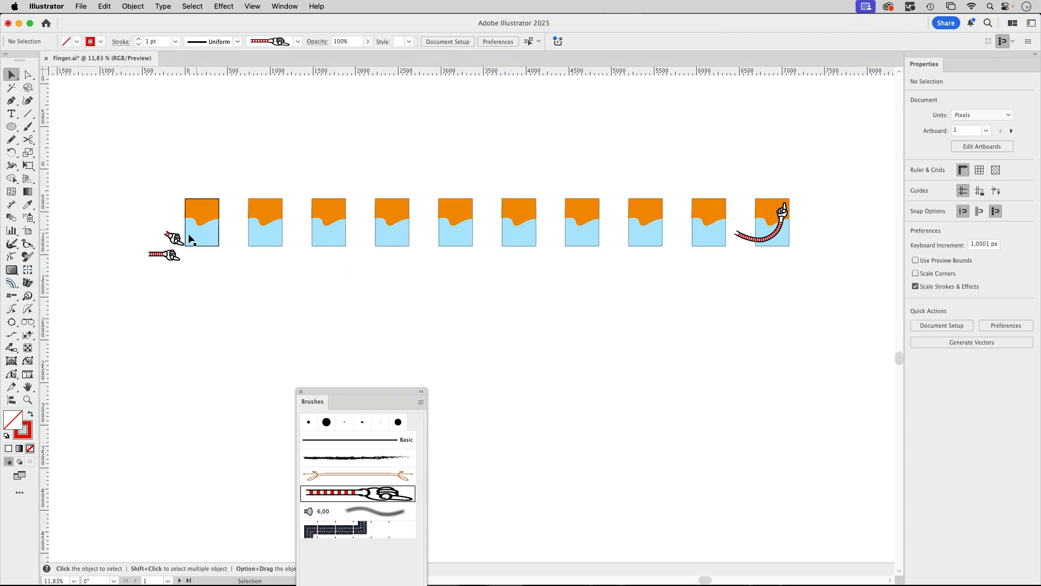
pyautogui.click(176, 238)
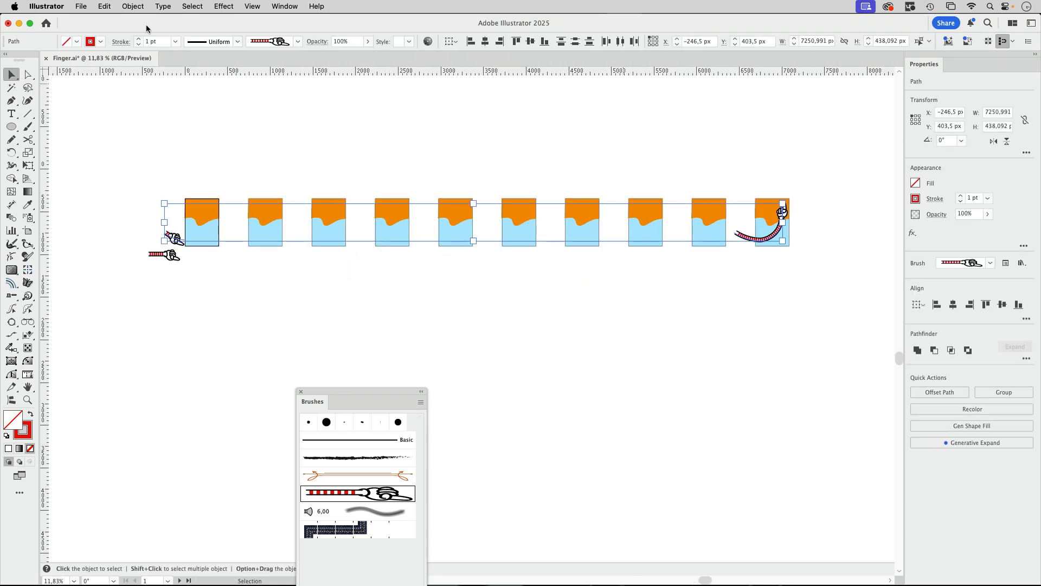
pyautogui.click(130, 7)
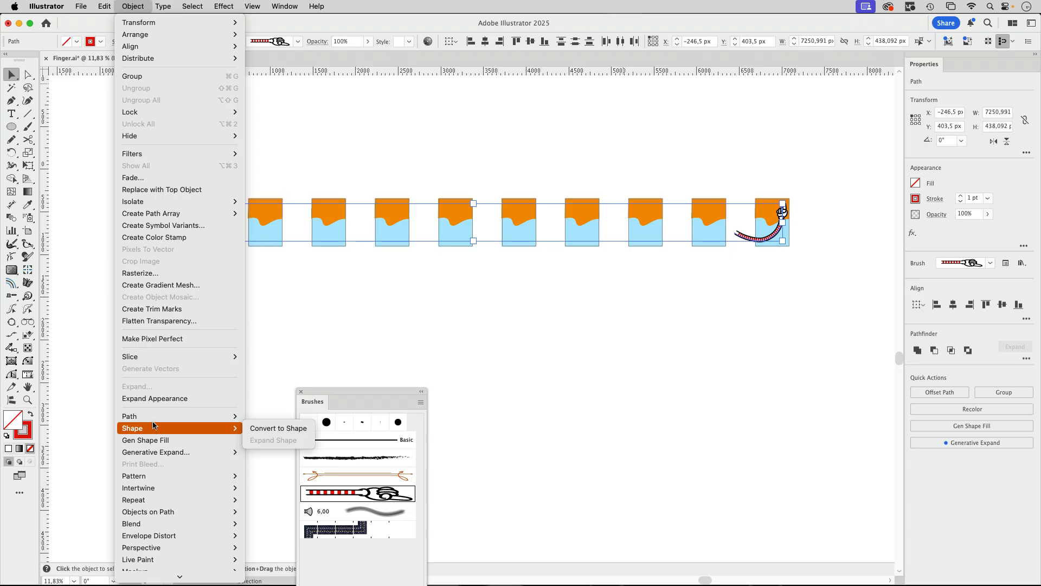
pyautogui.moveTo(143, 476)
pyautogui.moveTo(142, 523)
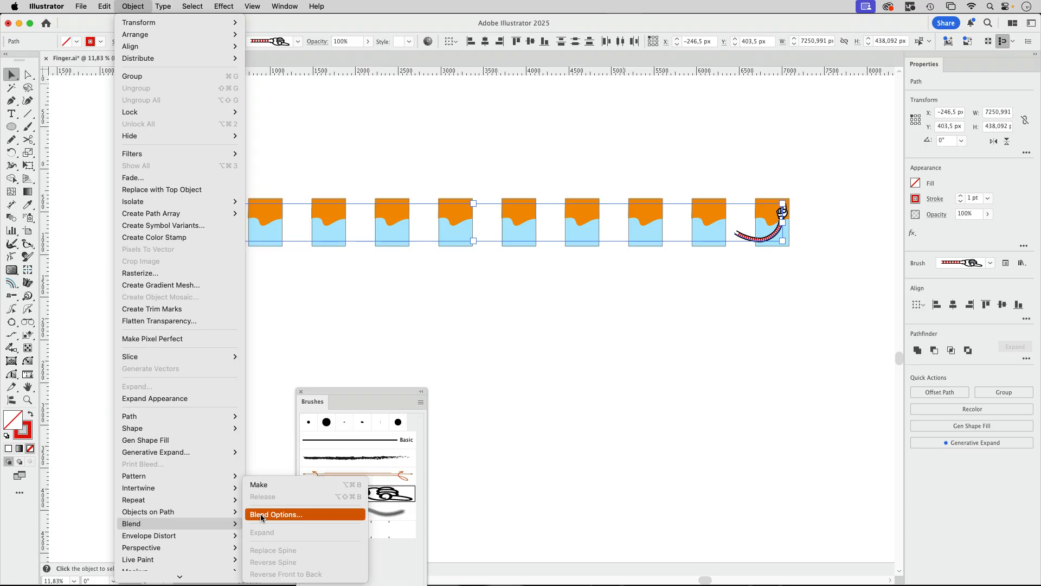
pyautogui.click(275, 483)
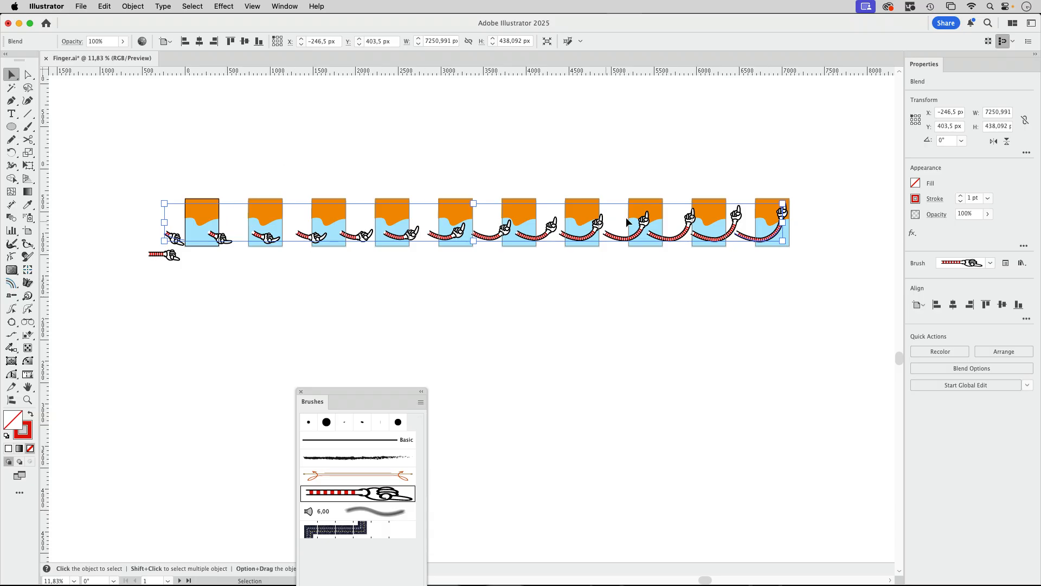
# Set the arm blend's spacing to Specified Steps with 8 steps
pyautogui.doubleClick(11, 217)
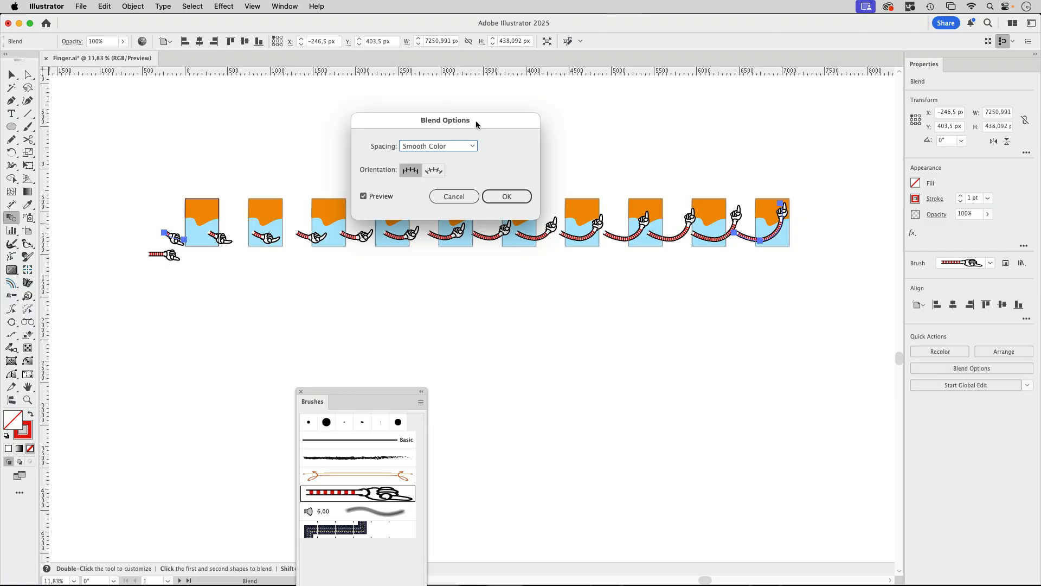
pyautogui.moveTo(476, 122); pyautogui.dragTo(526, 285)
pyautogui.click(491, 311)
pyautogui.click(493, 332)
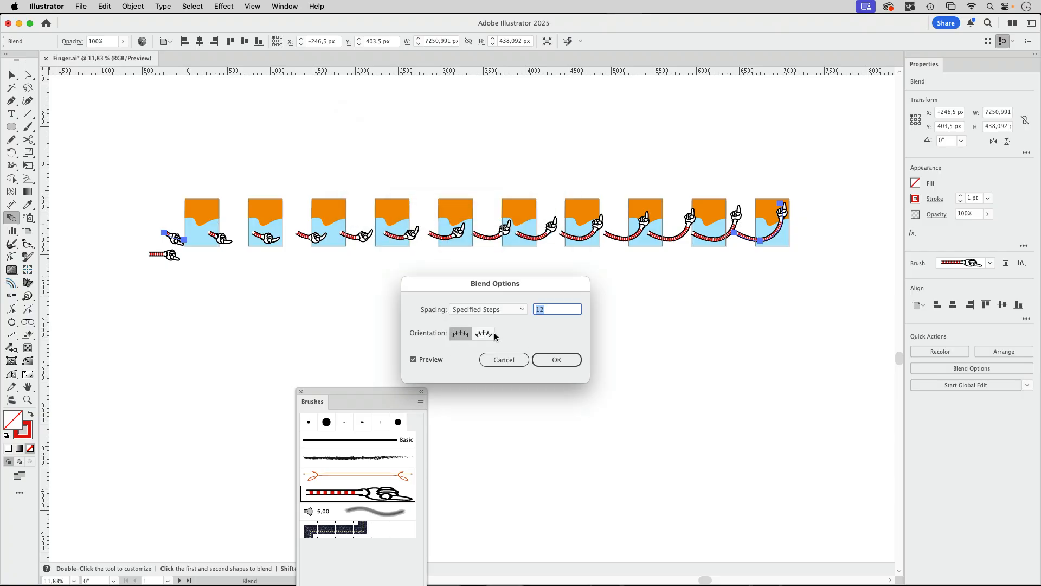
pyautogui.press('Down')
pyautogui.press('Down')
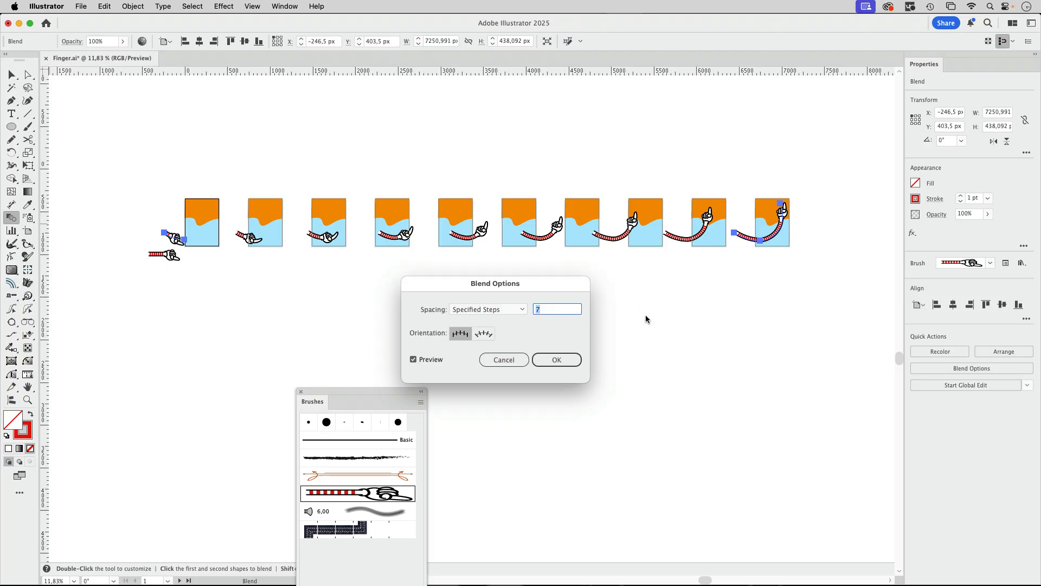
pyautogui.press('Up')
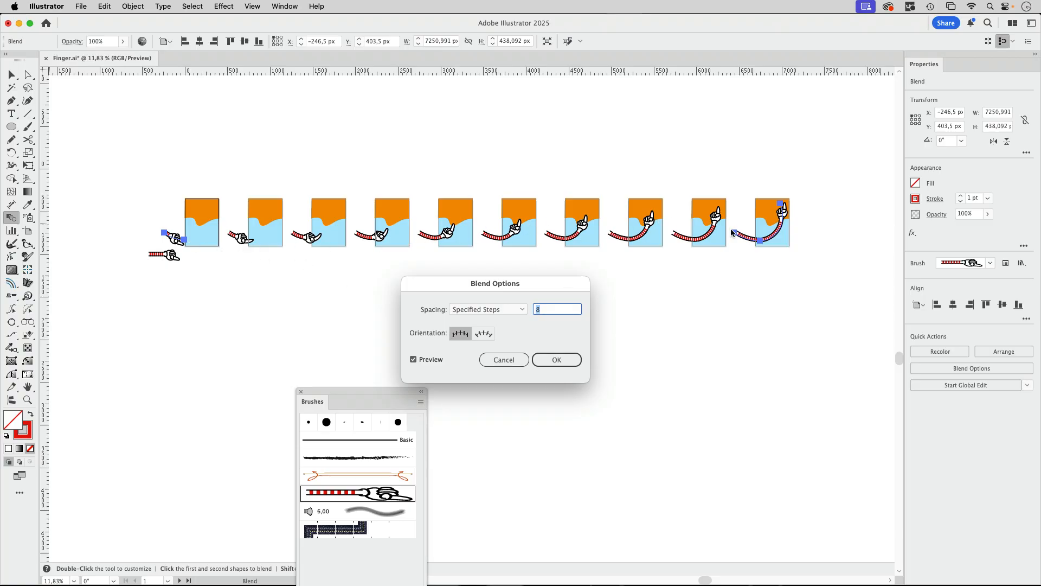
pyautogui.click(557, 359)
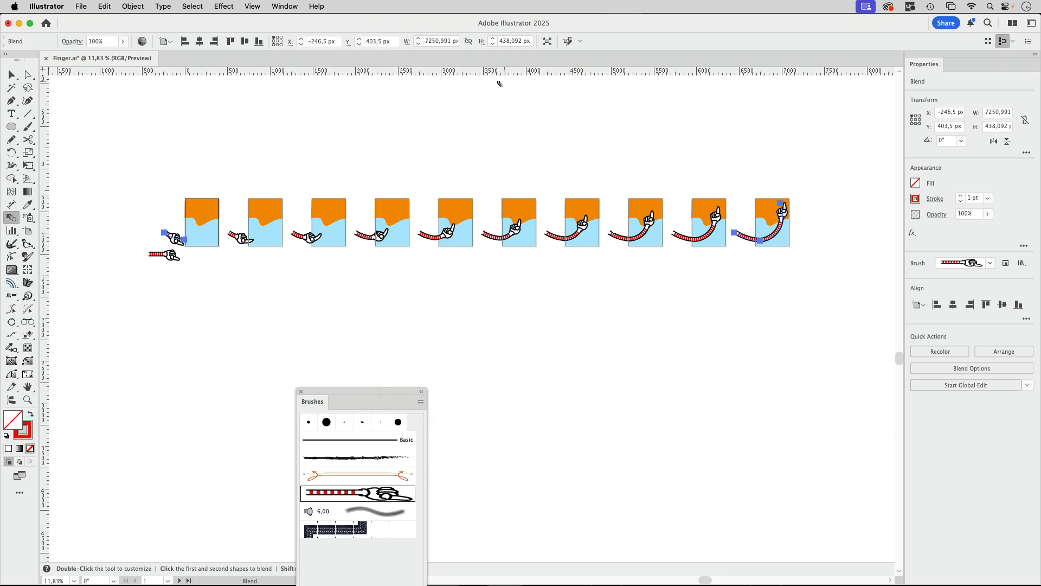
# Open the GIFStudio extension and import all artboards, from Artboard 1 through Artboard 1 copy 9, as animation frames
pyautogui.click(286, 7)
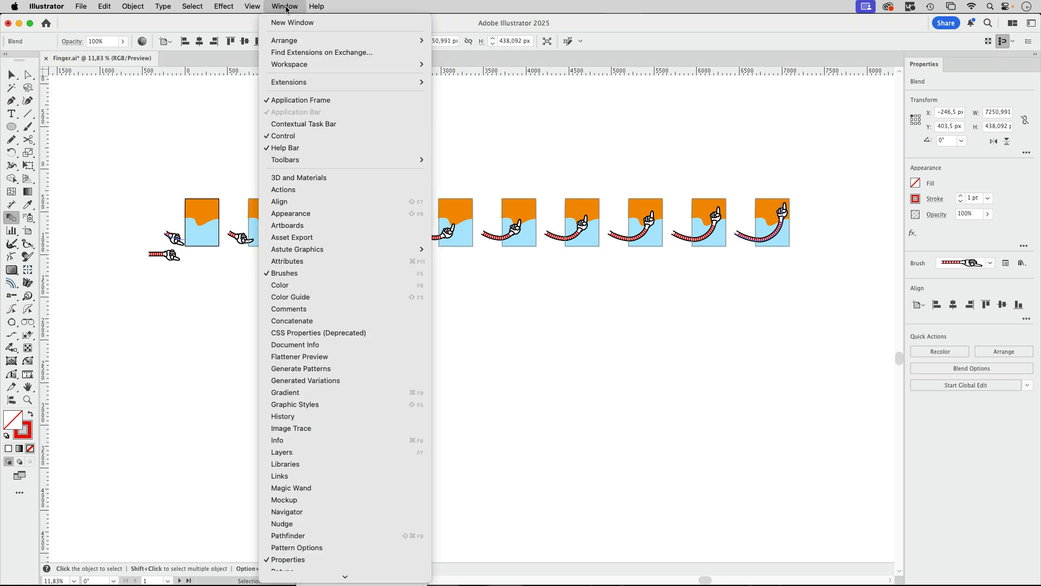
pyautogui.moveTo(283, 82)
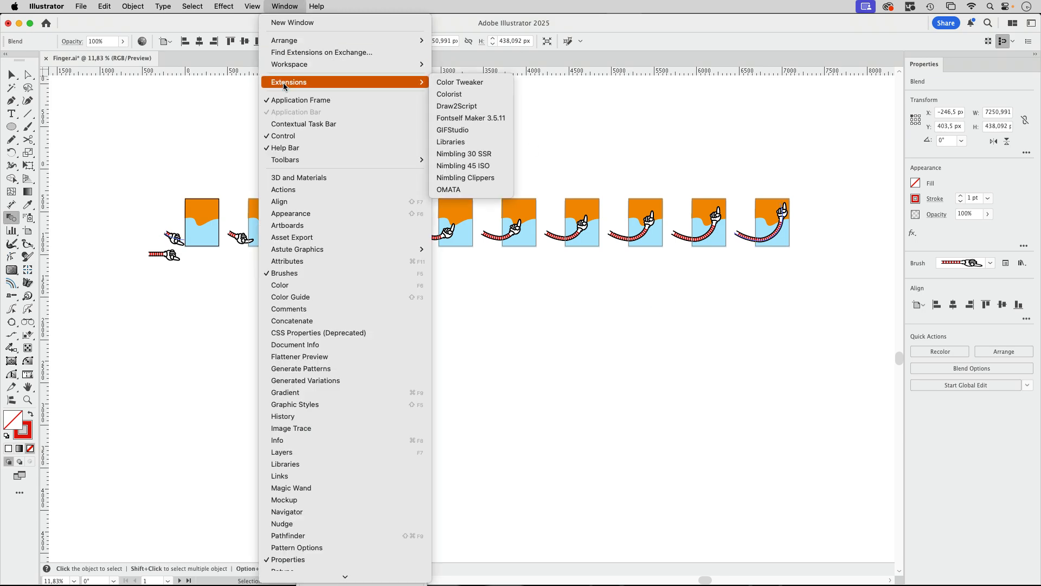
pyautogui.click(478, 131)
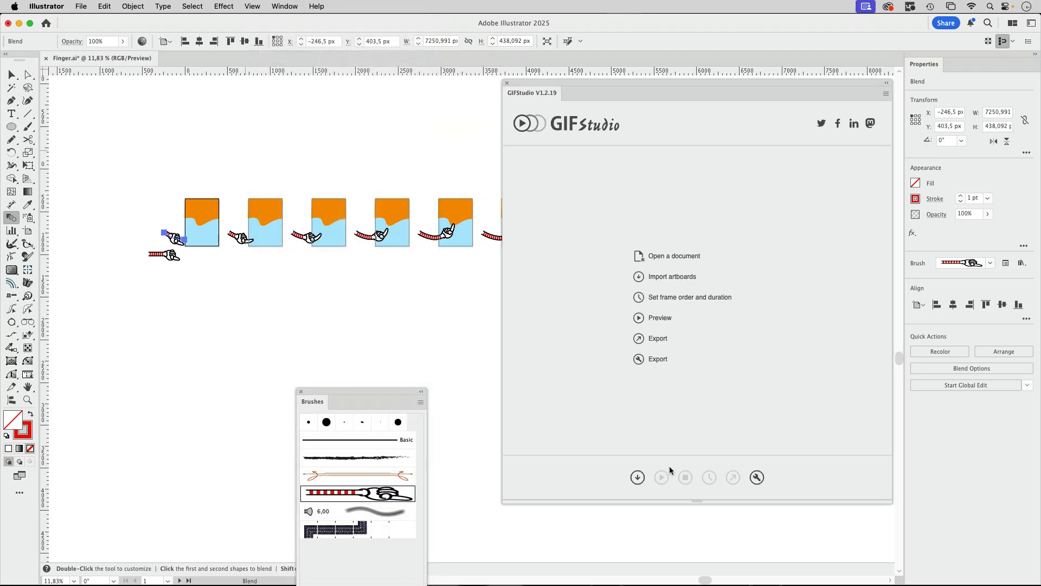
pyautogui.click(638, 477)
pyautogui.click(570, 189)
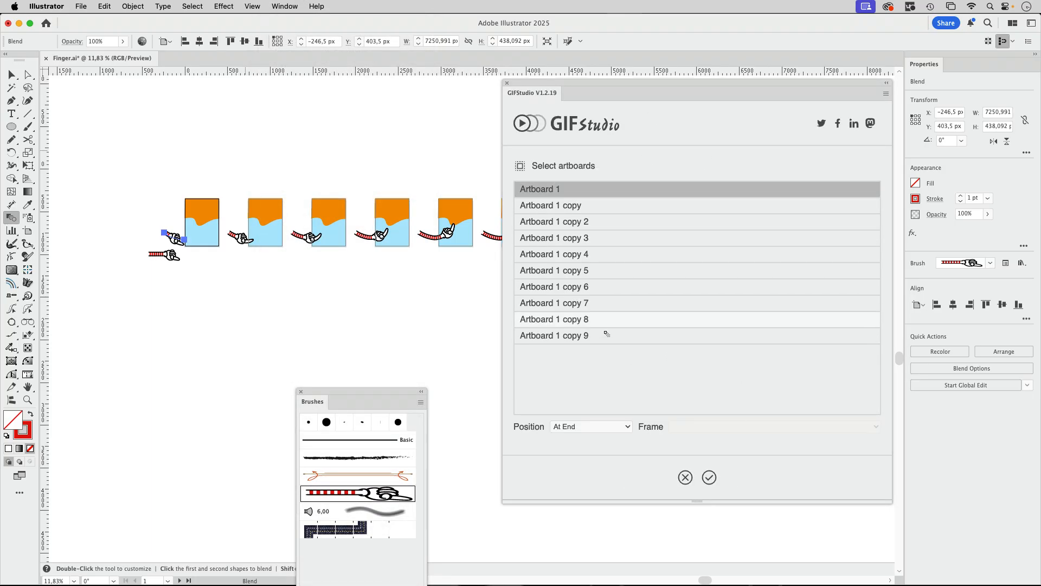
pyautogui.keyDown('shift'); pyautogui.click(605, 343); pyautogui.keyUp('shift')
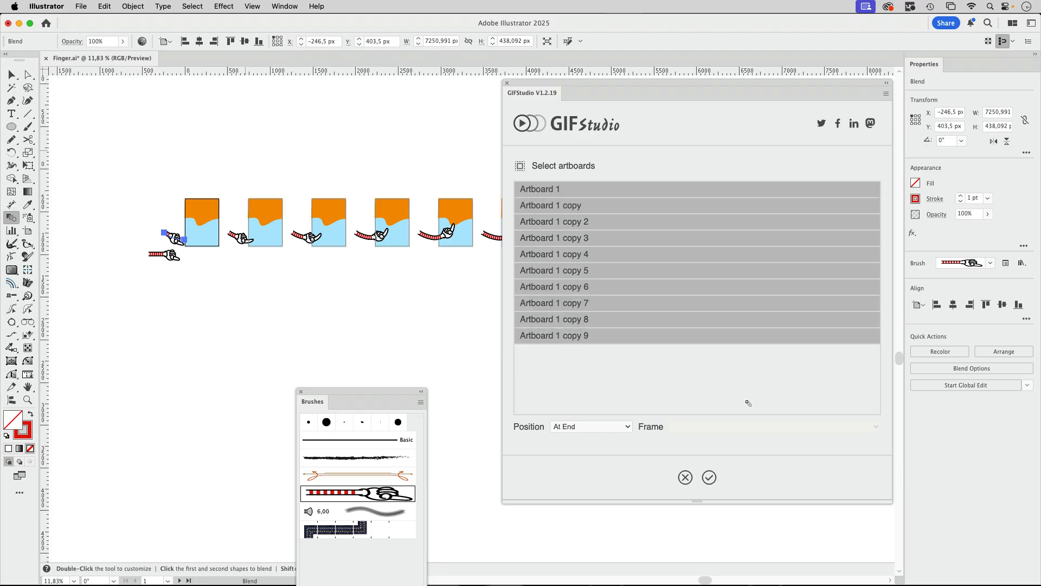
pyautogui.click(710, 478)
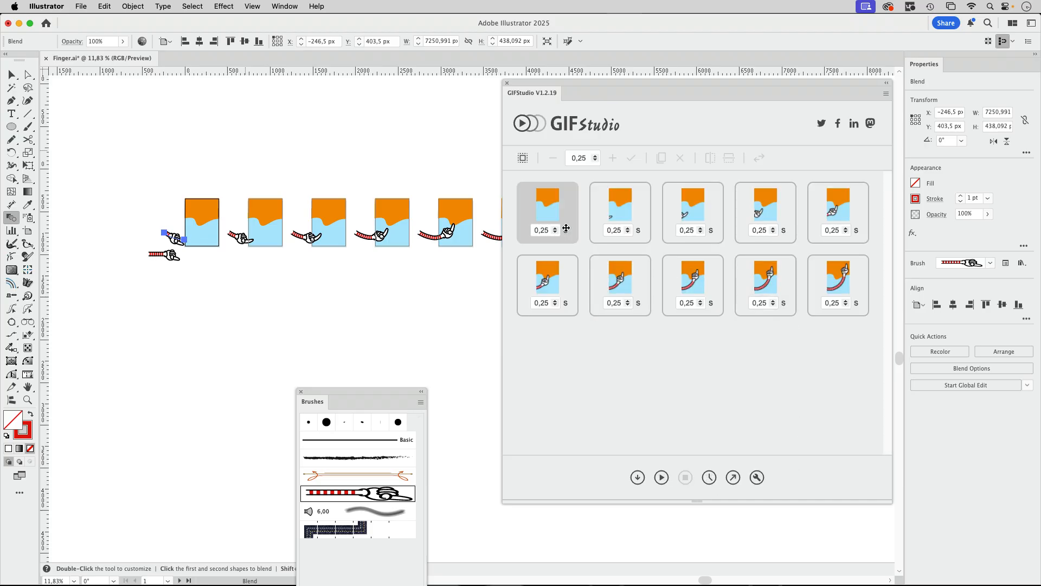
# Set the duration of all imported GIFStudio frames to 0,1 s and play the animation preview
pyautogui.click(522, 159)
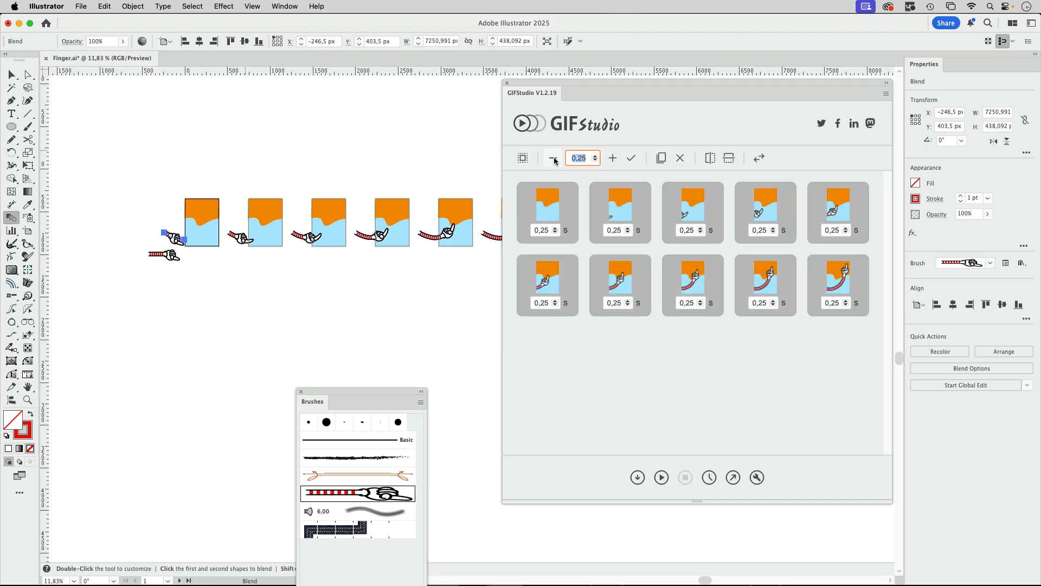
pyautogui.write('0')
pyautogui.click(632, 158)
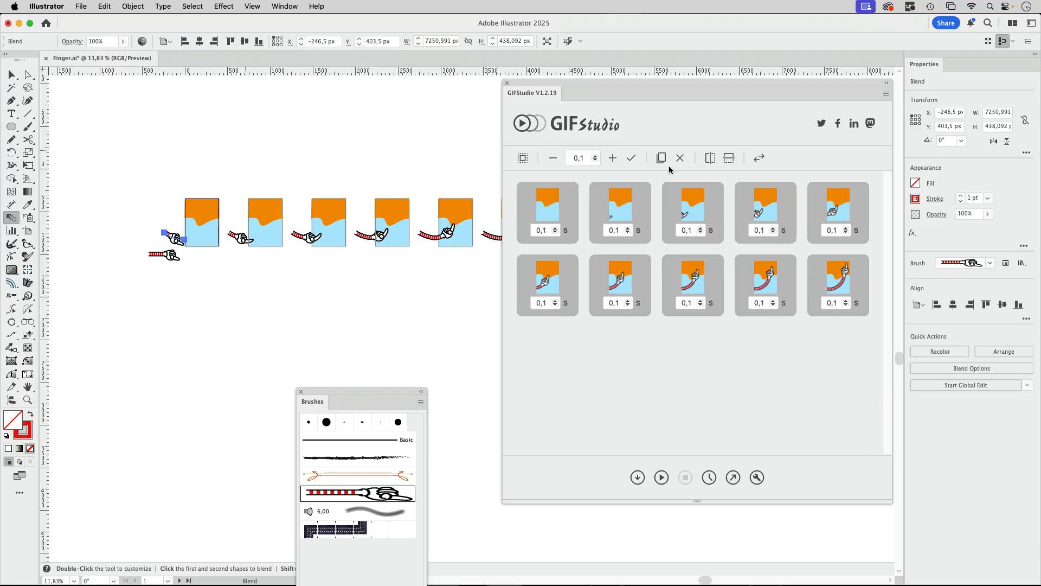
pyautogui.click(662, 478)
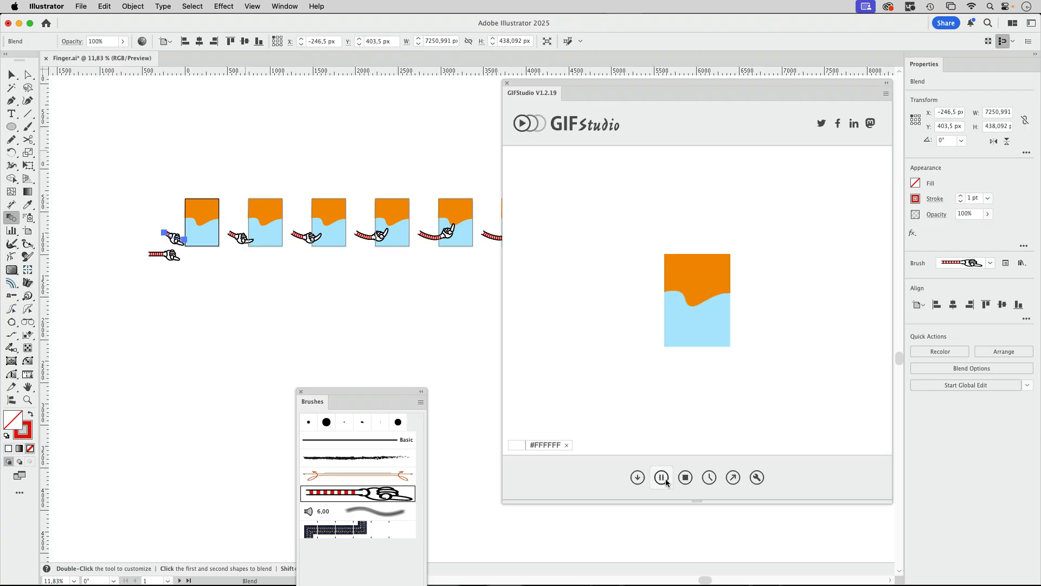